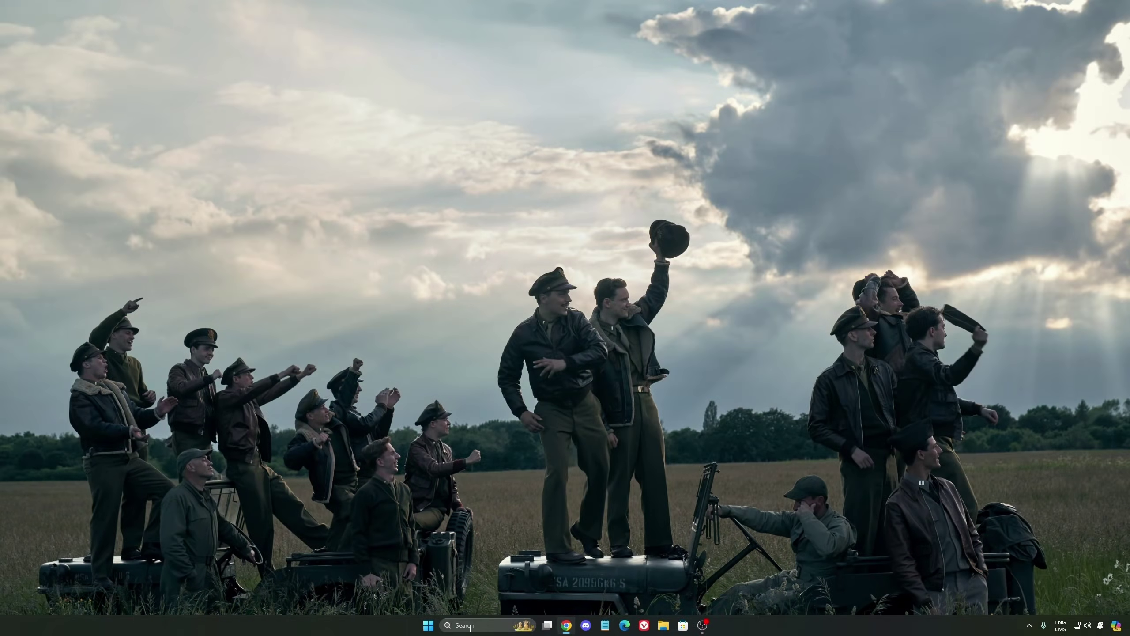
Step: Open Windows Settings and view the Game Bar options in the gaming settings
{"action": "left_click", "coordinate": [470, 625]}
{"action": "type", "text": "steameti"}
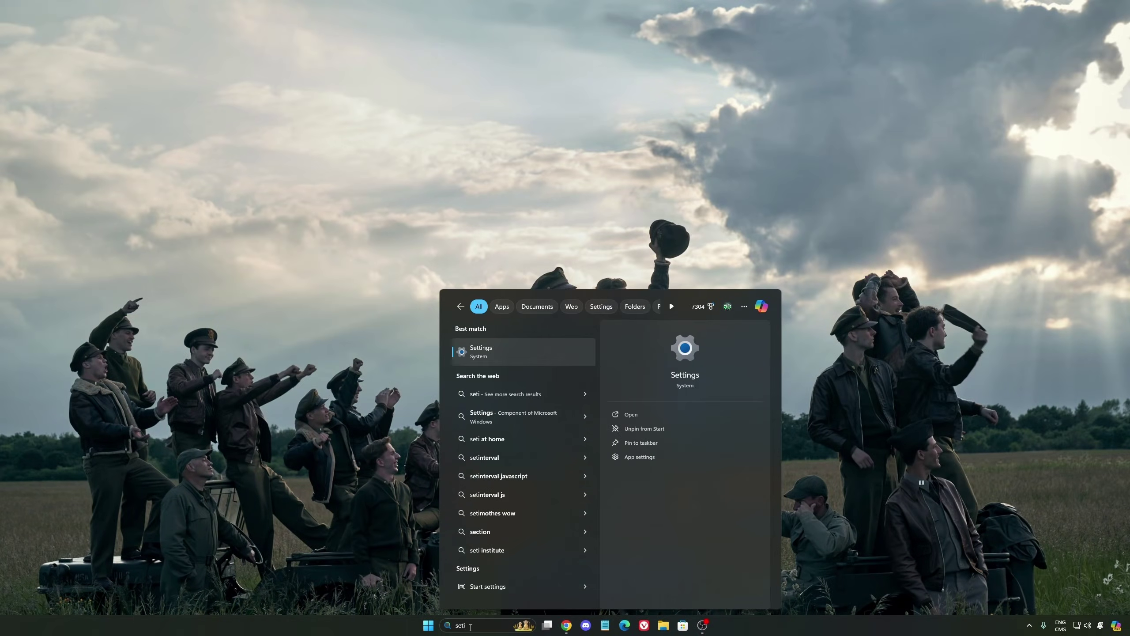
{"action": "key", "text": "Return"}
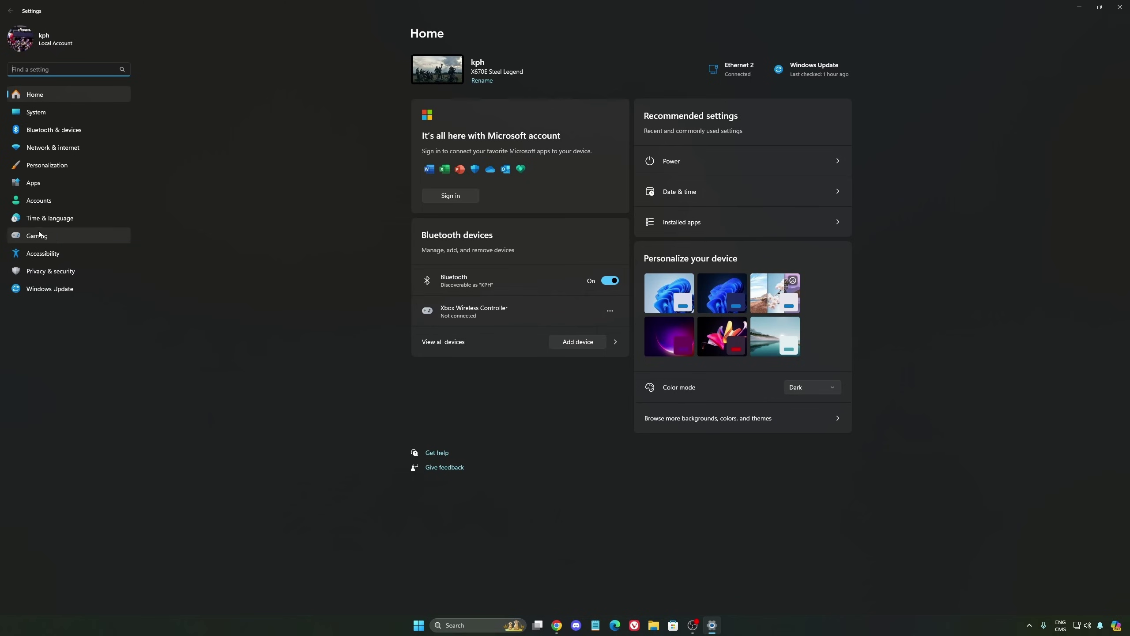
{"action": "left_click", "coordinate": [59, 239]}
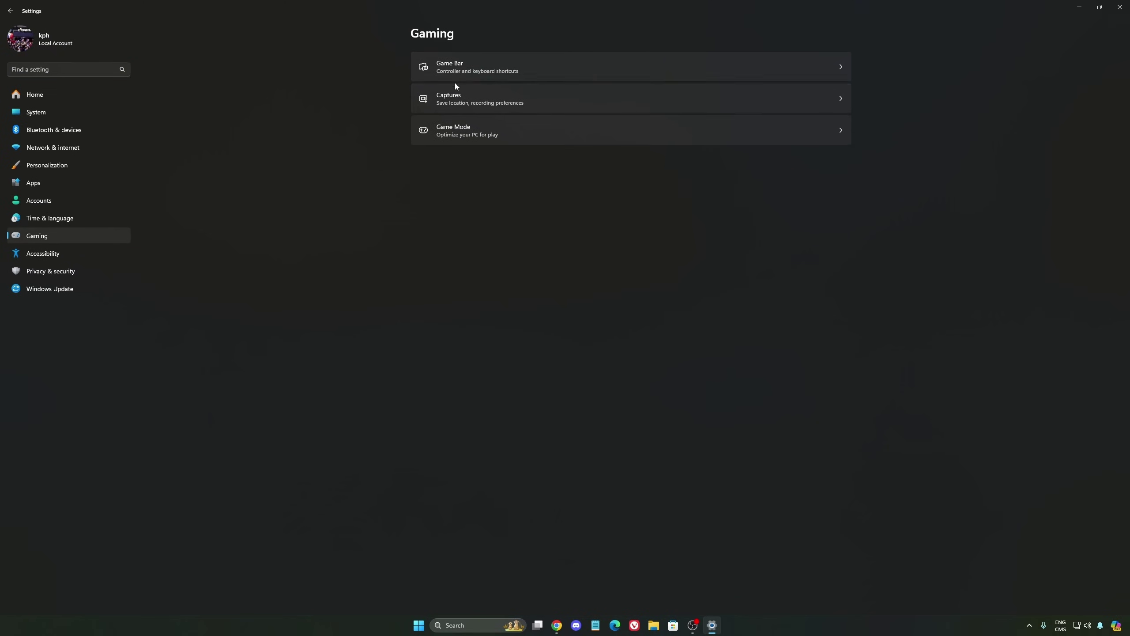
{"action": "left_click", "coordinate": [485, 72]}
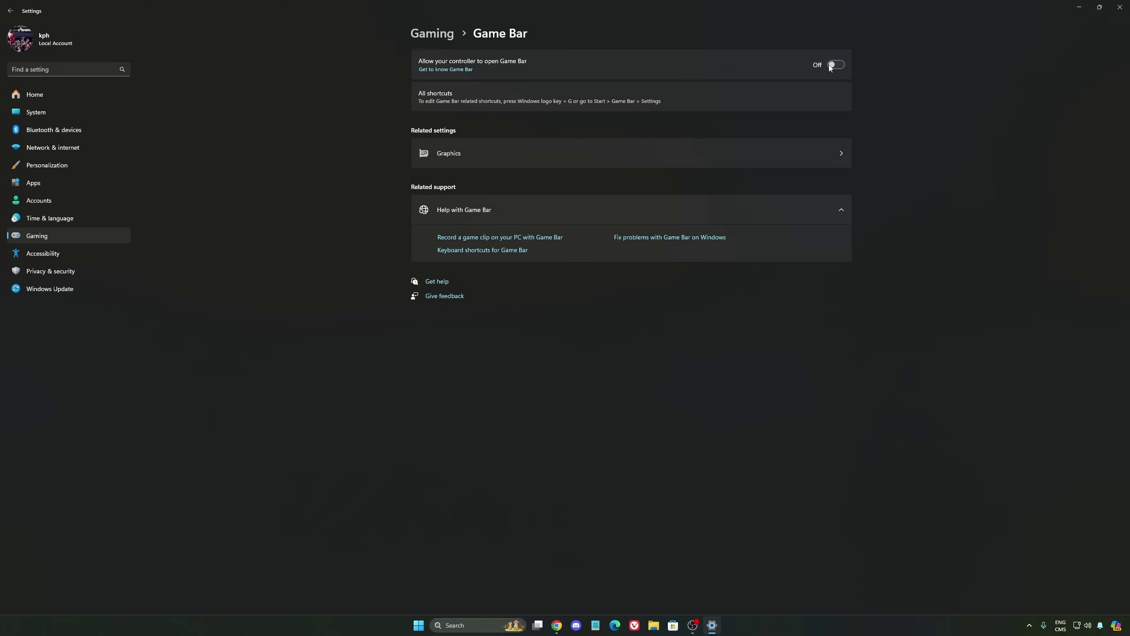
Step: Check the default graphics settings for GPU scheduling, windowed game optimizations and Auto HDR
{"action": "left_click", "coordinate": [528, 154]}
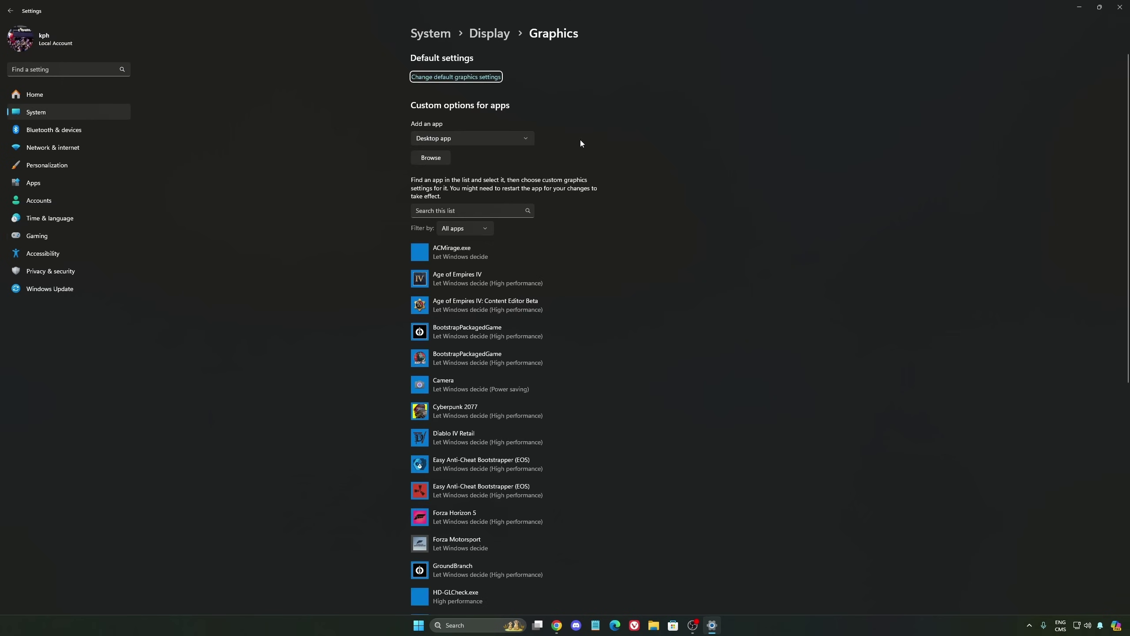
{"action": "left_click", "coordinate": [465, 78]}
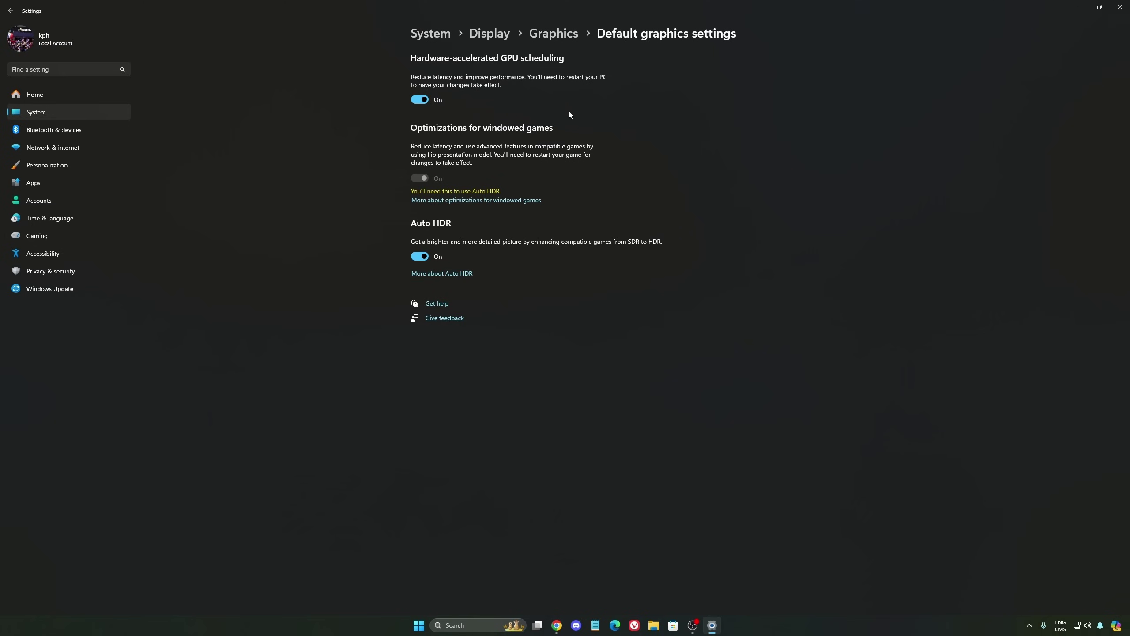
Step: Review the Captures recording preferences and the Game Mode setting
{"action": "left_click", "coordinate": [58, 236]}
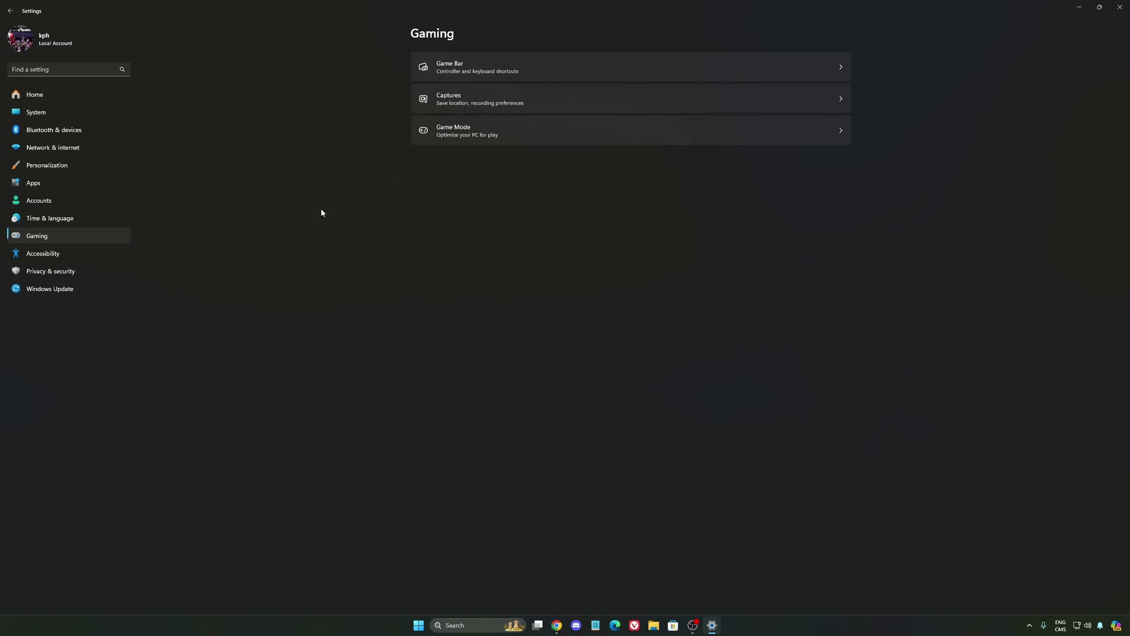
{"action": "left_click", "coordinate": [562, 106]}
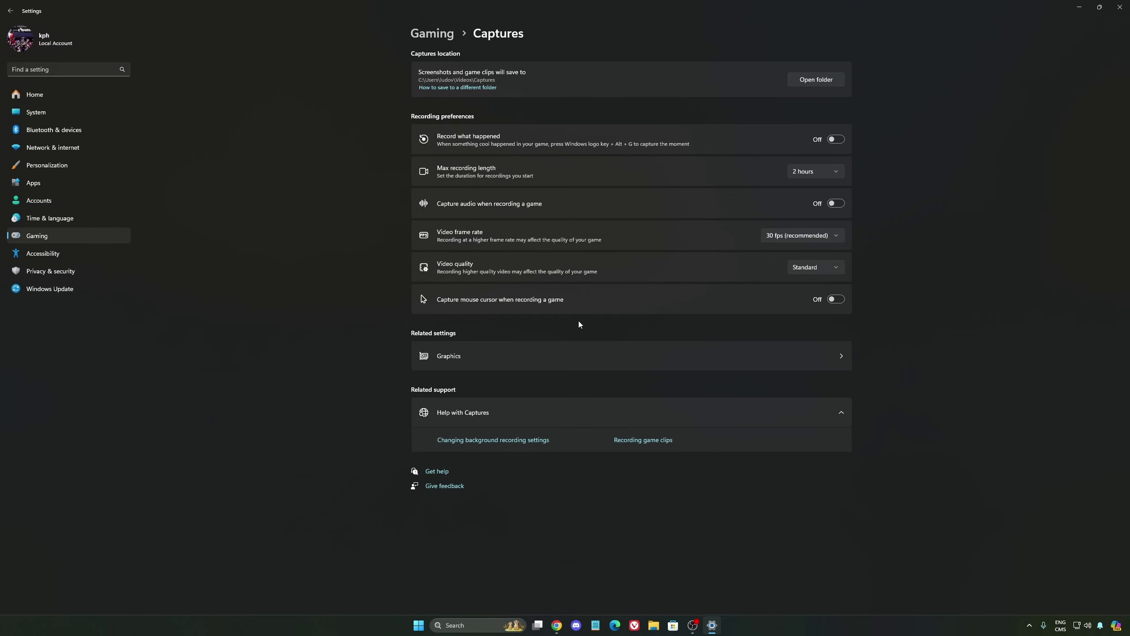
{"action": "left_click", "coordinate": [63, 239]}
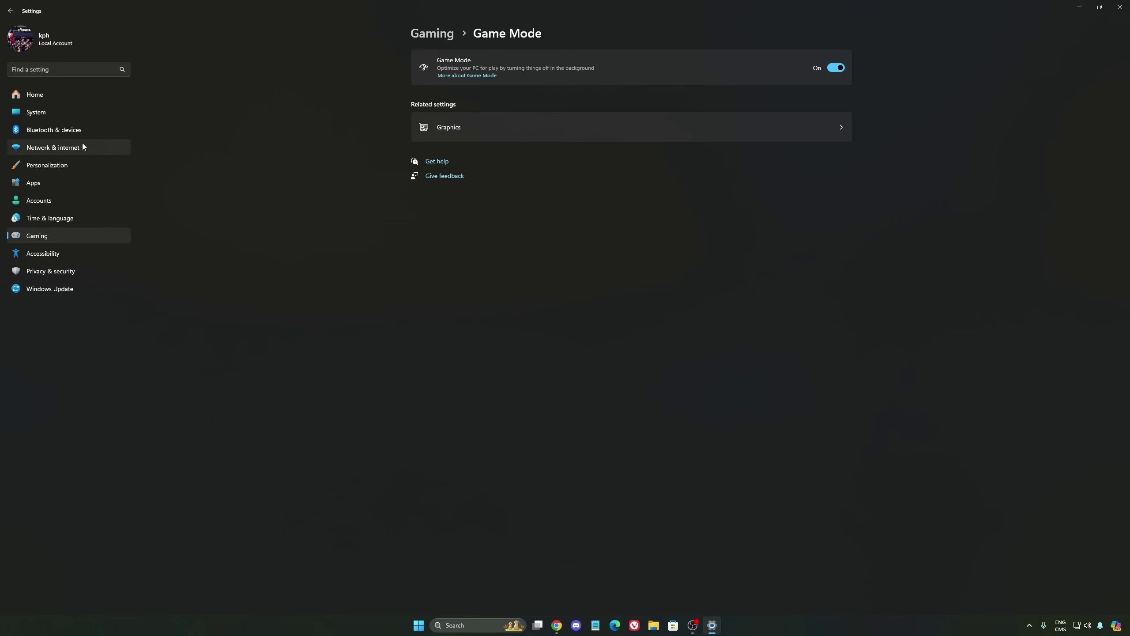
Step: Look up the available power mode options in the system's power settings
{"action": "left_click", "coordinate": [51, 112]}
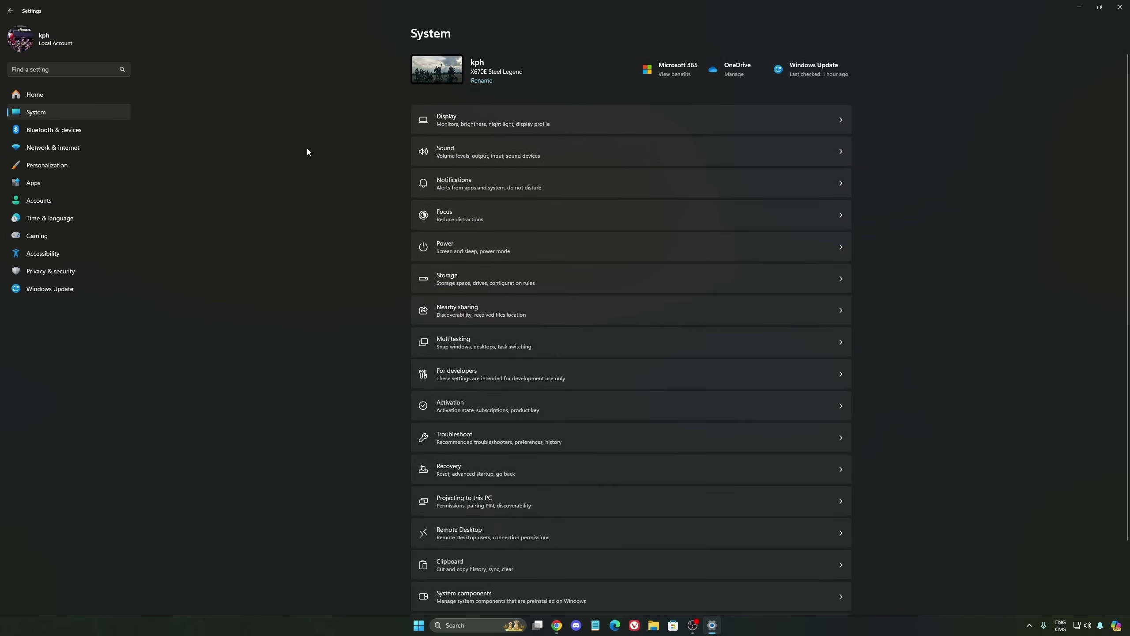
{"action": "left_click", "coordinate": [476, 247]}
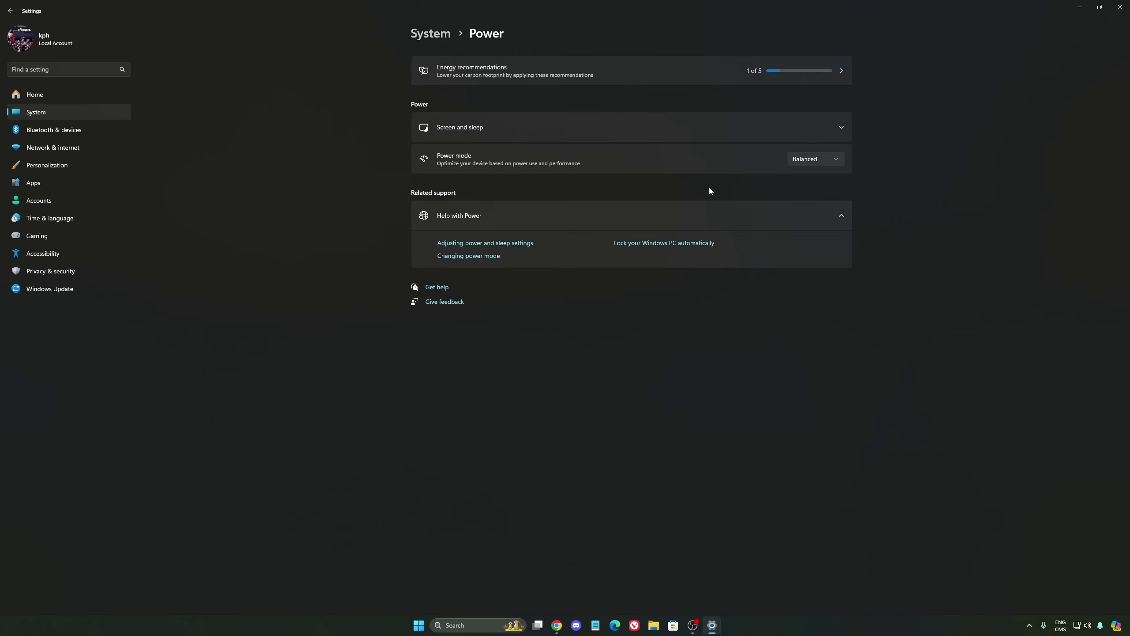
{"action": "left_click", "coordinate": [830, 163]}
{"action": "left_click", "coordinate": [875, 189]}
Step: Check the Windows Update status and close Windows Settings
{"action": "left_click", "coordinate": [61, 96]}
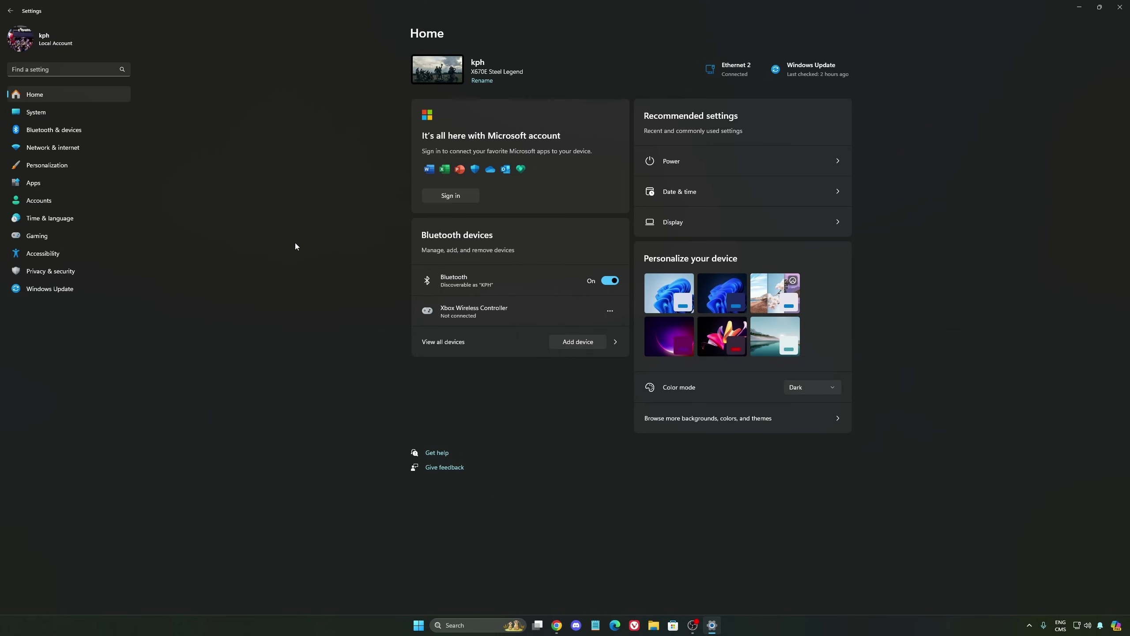
{"action": "left_click", "coordinate": [80, 289]}
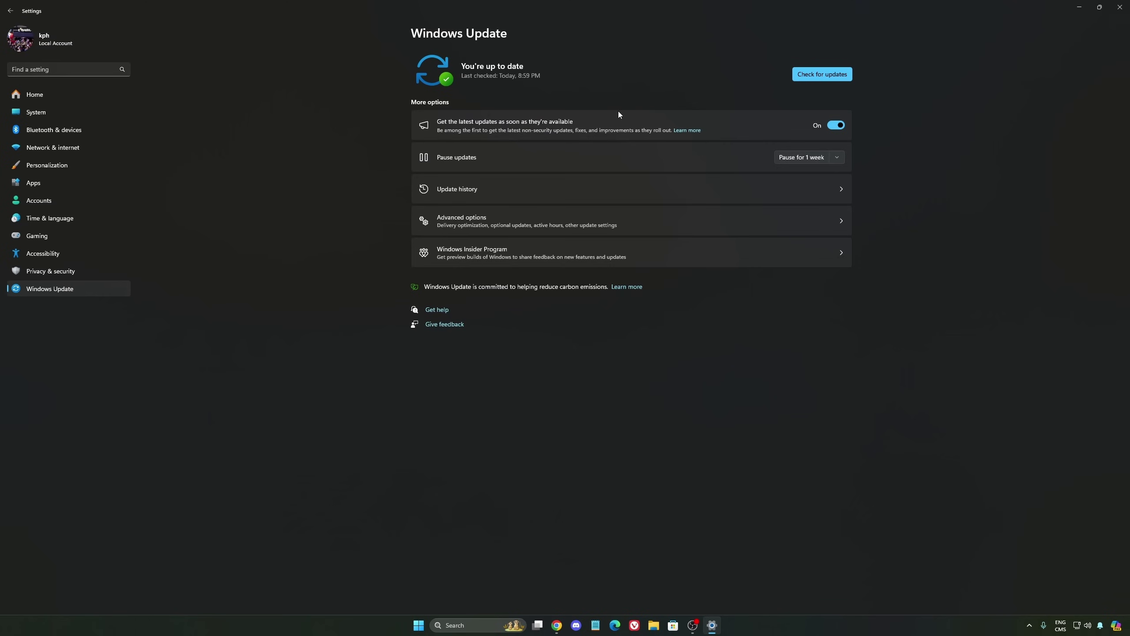
{"action": "left_click", "coordinate": [1119, 7]}
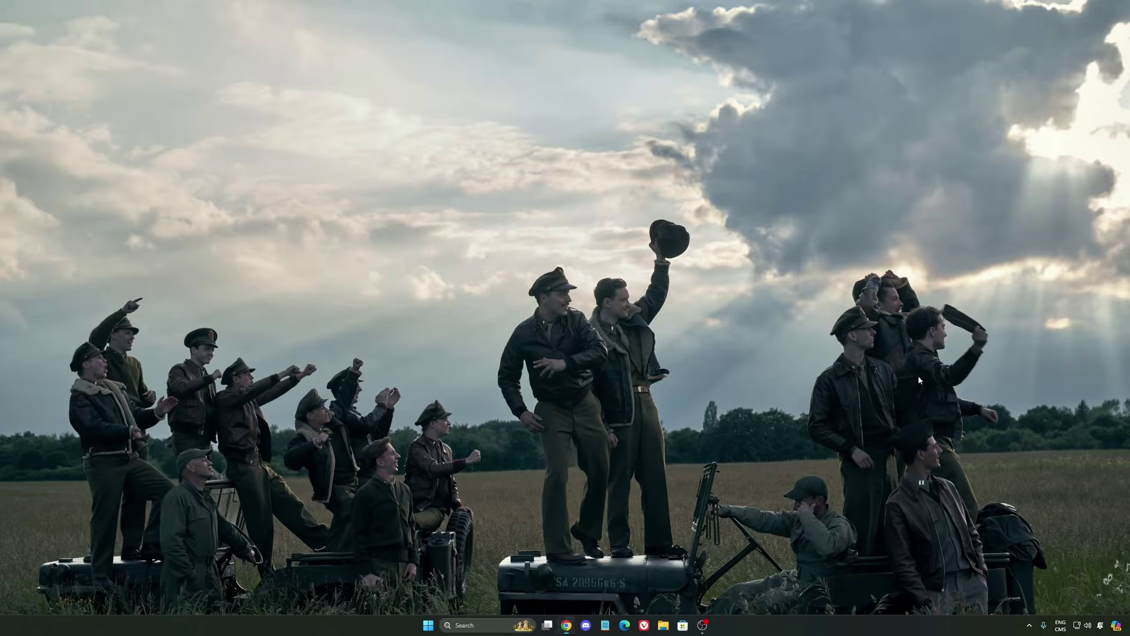
Step: Open the NVIDIA app from the system tray and turn off the NVIDIA overlay in its feature settings
{"action": "left_click", "coordinate": [1029, 625]}
{"action": "right_click", "coordinate": [994, 563]}
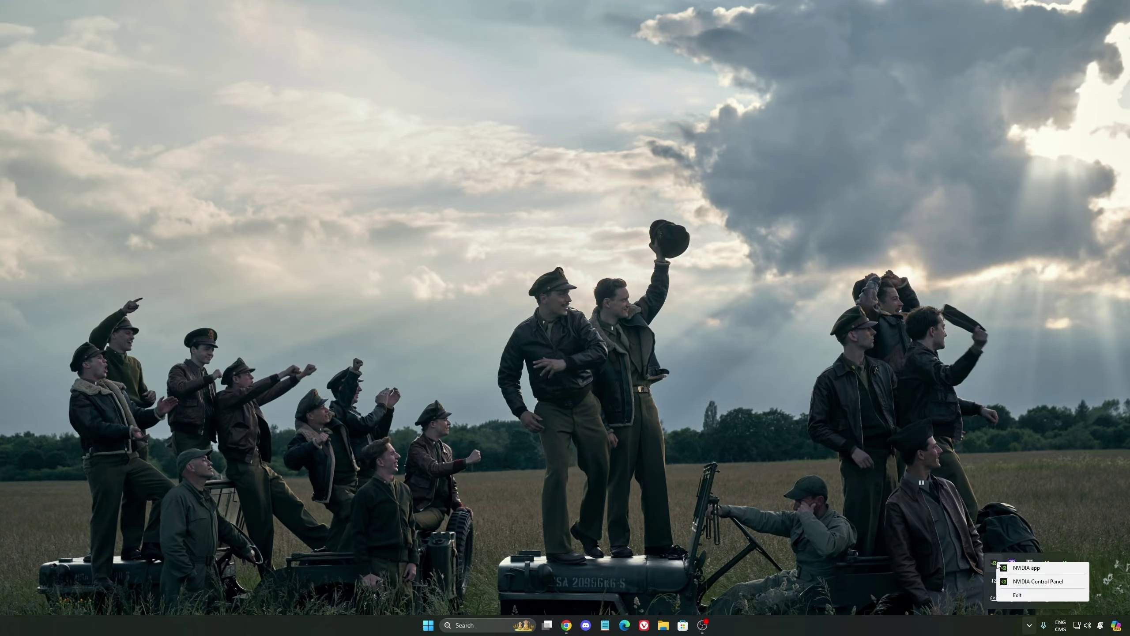
{"action": "left_click", "coordinate": [1029, 569]}
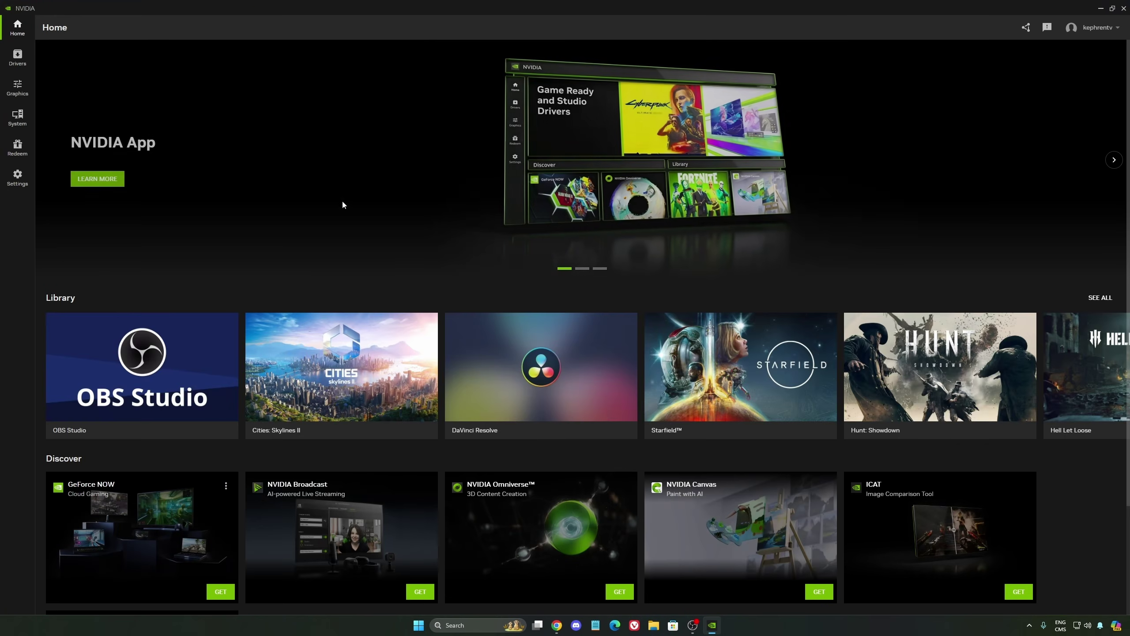
{"action": "left_click", "coordinate": [17, 87]}
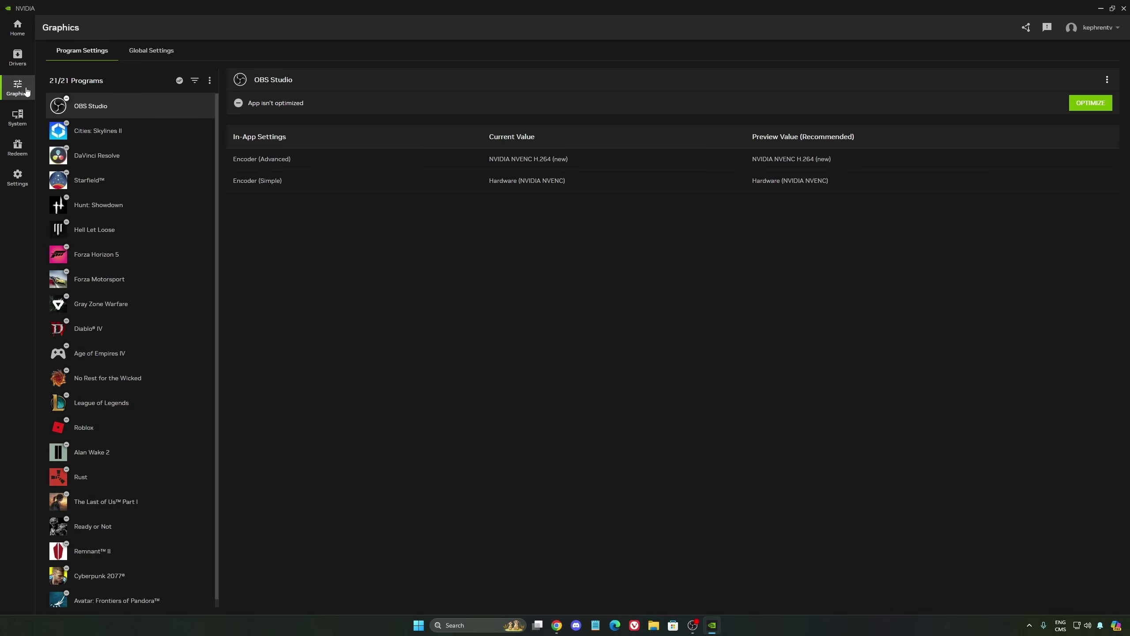
{"action": "left_click", "coordinate": [17, 177]}
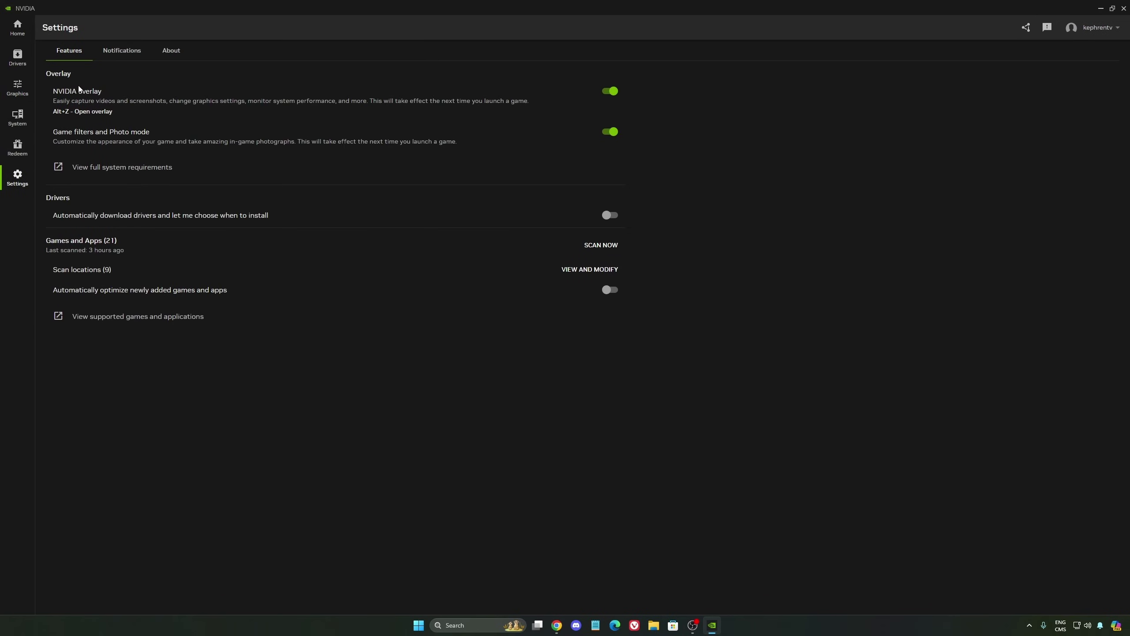
{"action": "left_click", "coordinate": [611, 92]}
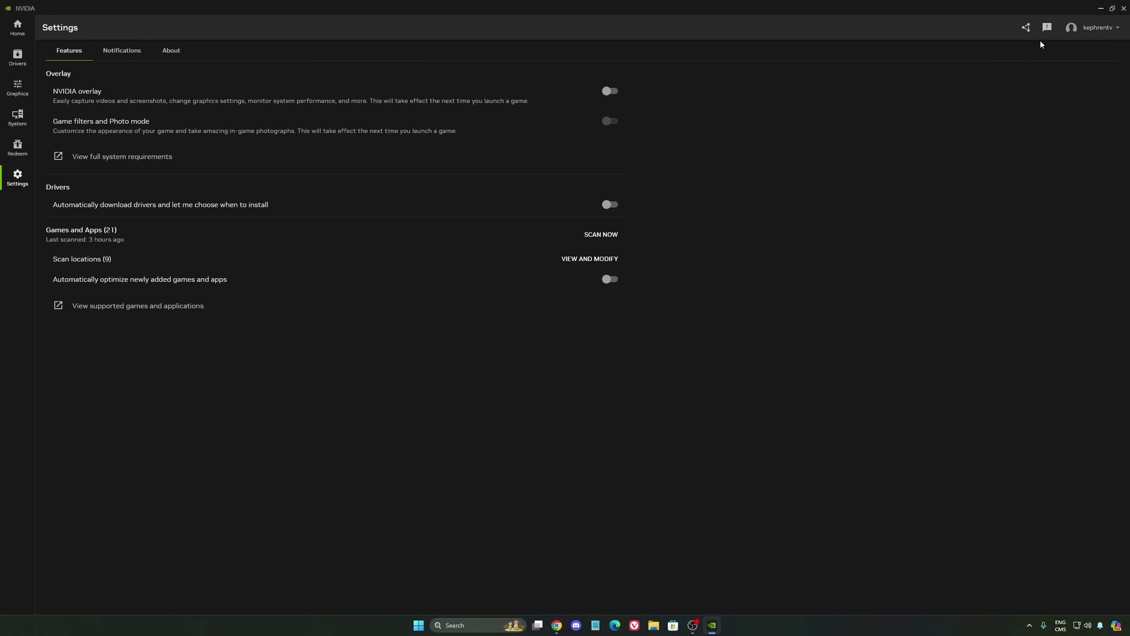
Step: Minimize the NVIDIA app and open the global 3D settings in NVIDIA Control Panel
{"action": "left_click", "coordinate": [1100, 9]}
{"action": "left_click", "coordinate": [1029, 626]}
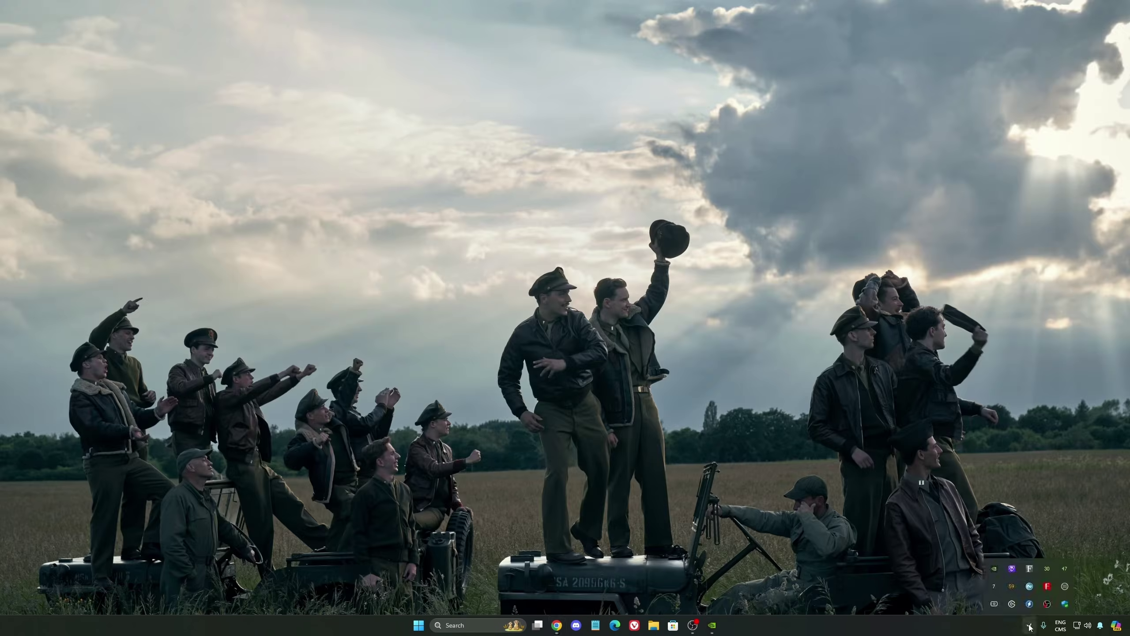
{"action": "right_click", "coordinate": [994, 564]}
{"action": "left_click", "coordinate": [1031, 576]}
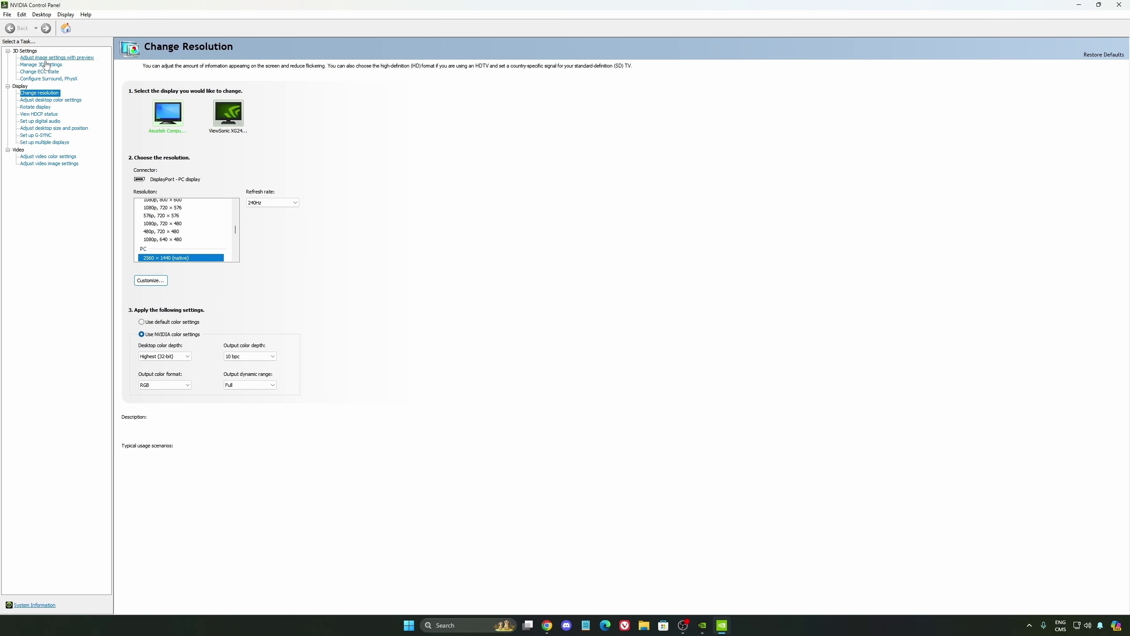
{"action": "left_click", "coordinate": [49, 65]}
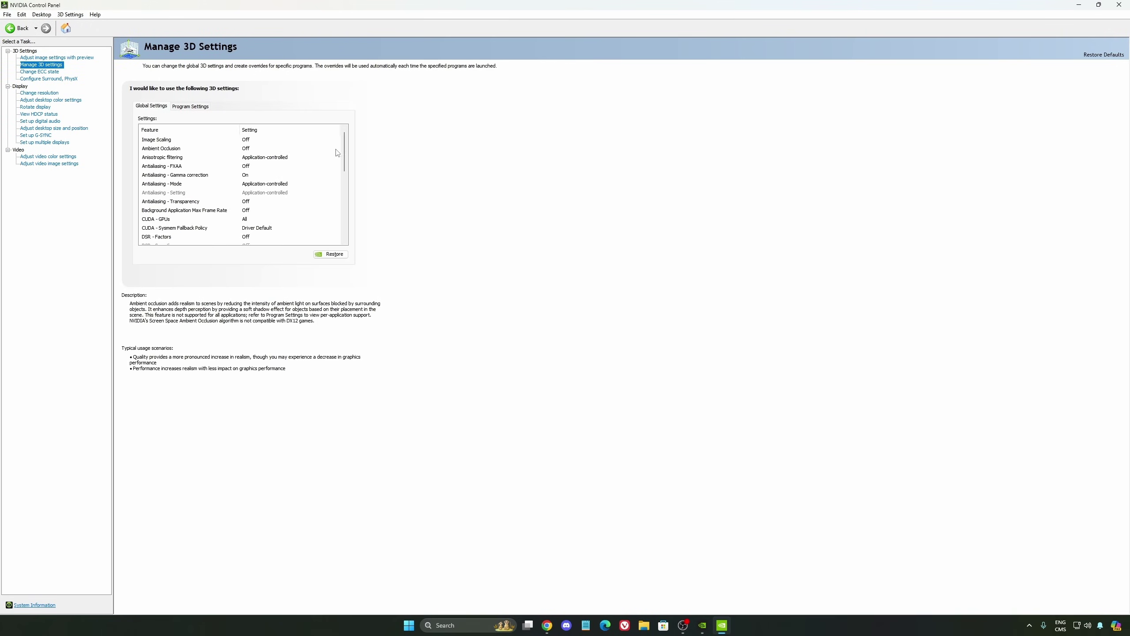
Step: Review the global 3D settings, including the options for power management mode and shader cache size
{"action": "left_click_drag", "start_coordinate": [346, 150], "coordinate": [346, 170]}
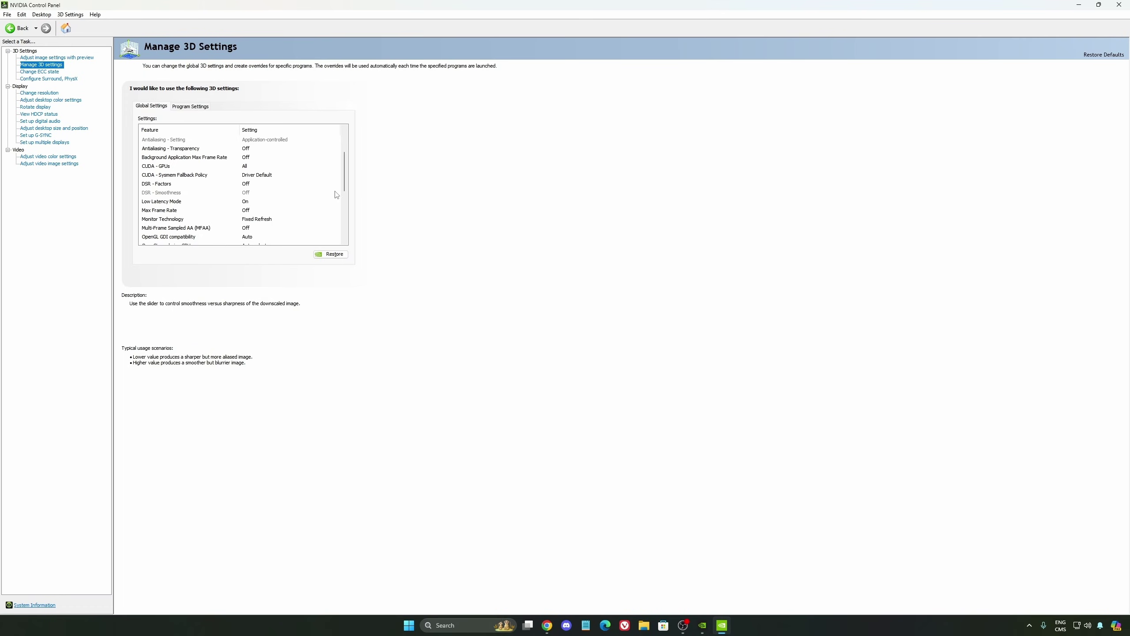
{"action": "scroll", "coordinate": [304, 152], "scroll_direction": "down", "scroll_amount": 3}
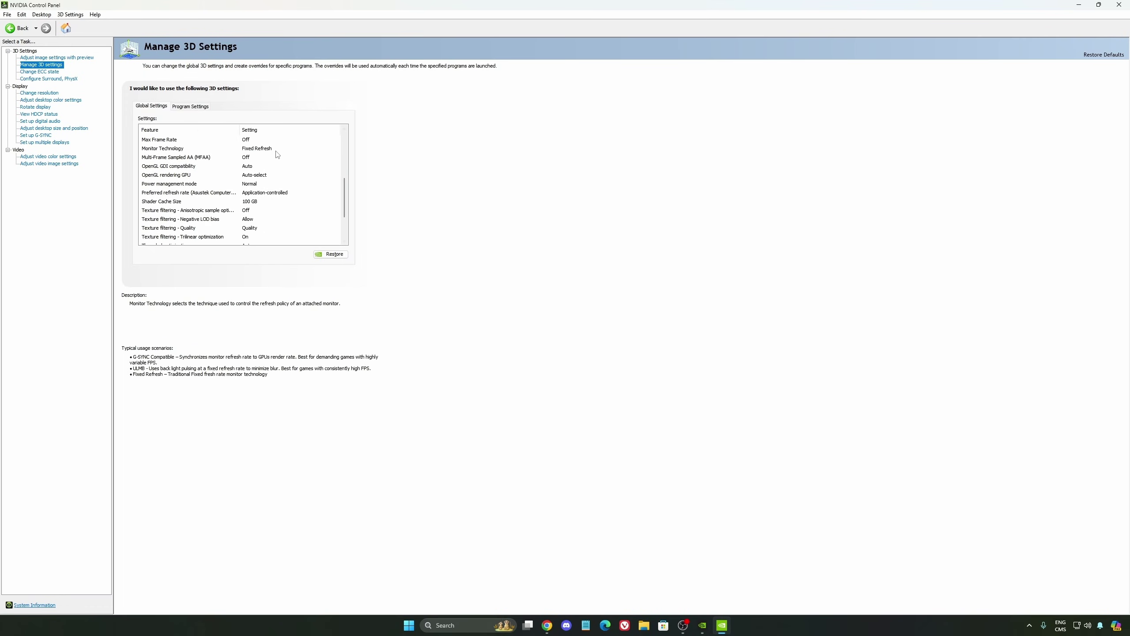
{"action": "left_click", "coordinate": [256, 184]}
{"action": "left_click", "coordinate": [277, 183]}
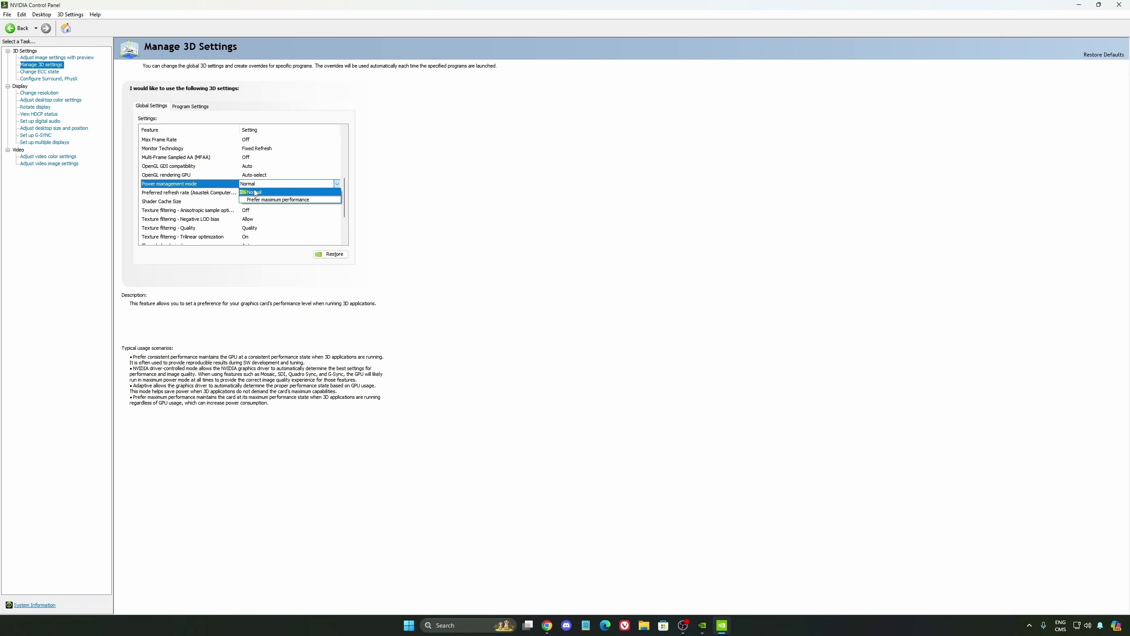
{"action": "left_click", "coordinate": [420, 204]}
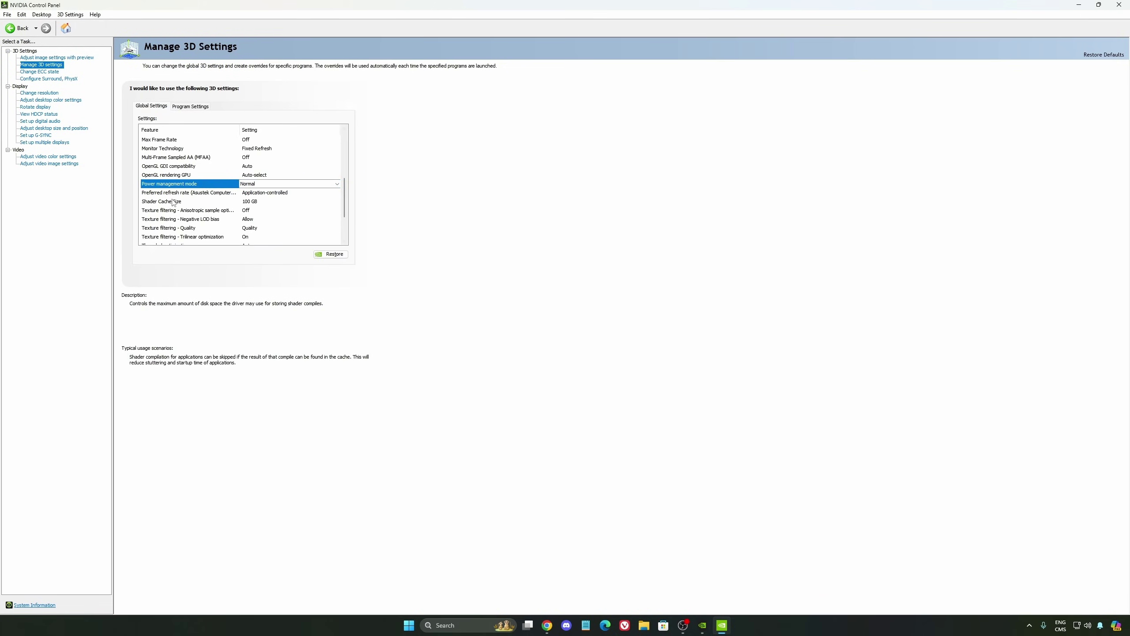
{"action": "left_click", "coordinate": [270, 204]}
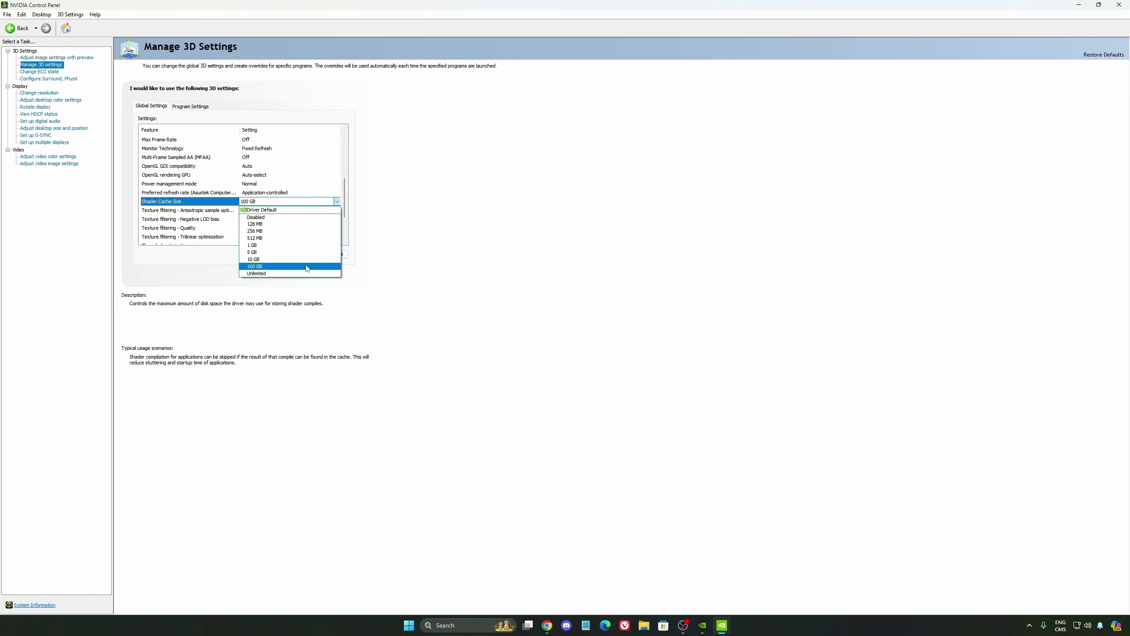
{"action": "left_click", "coordinate": [497, 269]}
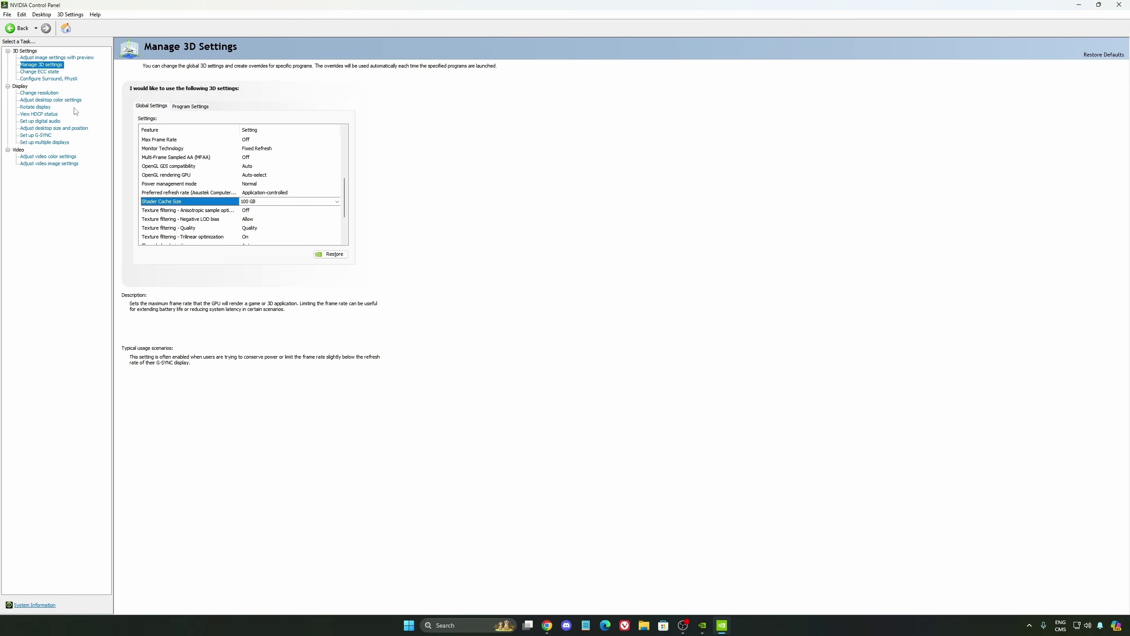
Step: Check the refresh rates offered for the main display at 2560 × 1440 and open the G-SYNC setup
{"action": "left_click", "coordinate": [39, 93]}
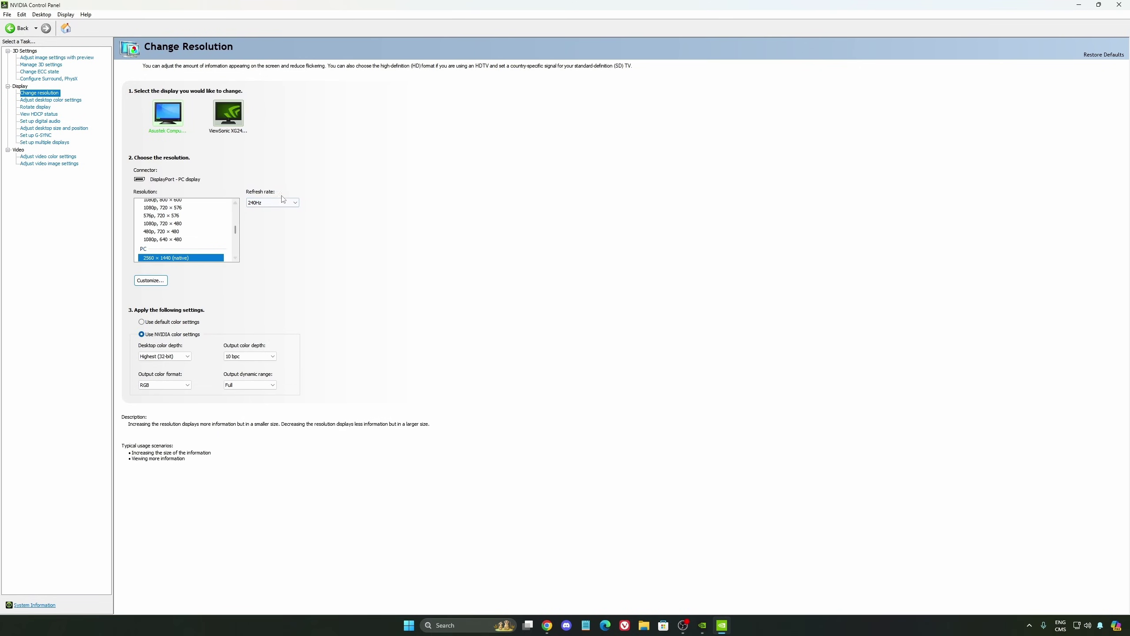
{"action": "left_click", "coordinate": [273, 206]}
{"action": "left_click", "coordinate": [369, 211]}
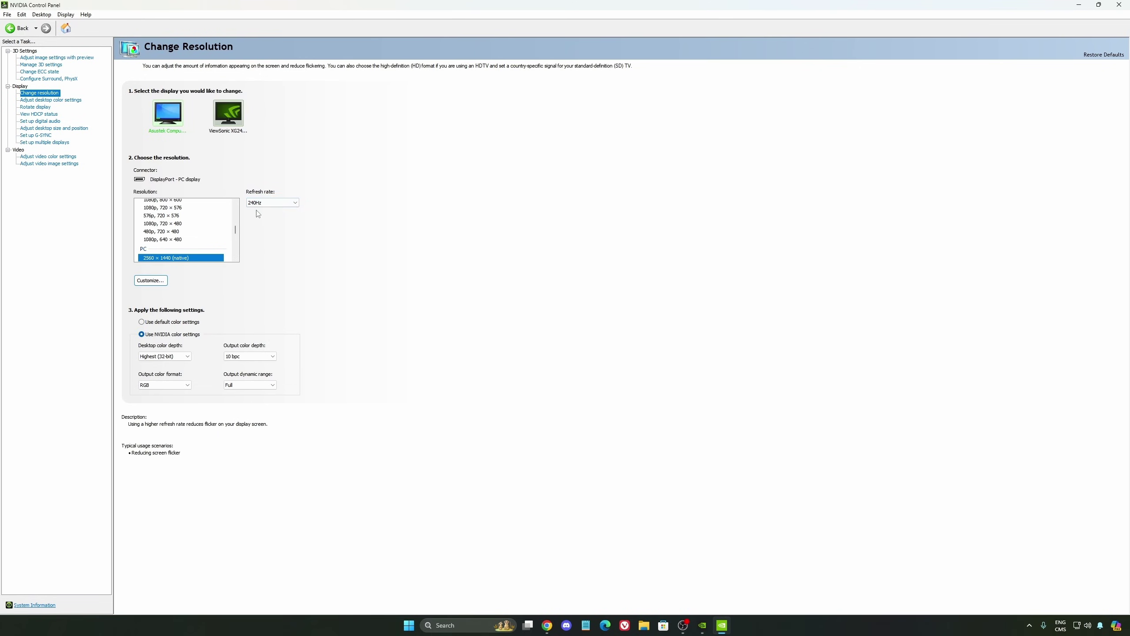
{"action": "left_click", "coordinate": [266, 203]}
{"action": "left_click", "coordinate": [393, 209]}
{"action": "left_click", "coordinate": [43, 136]}
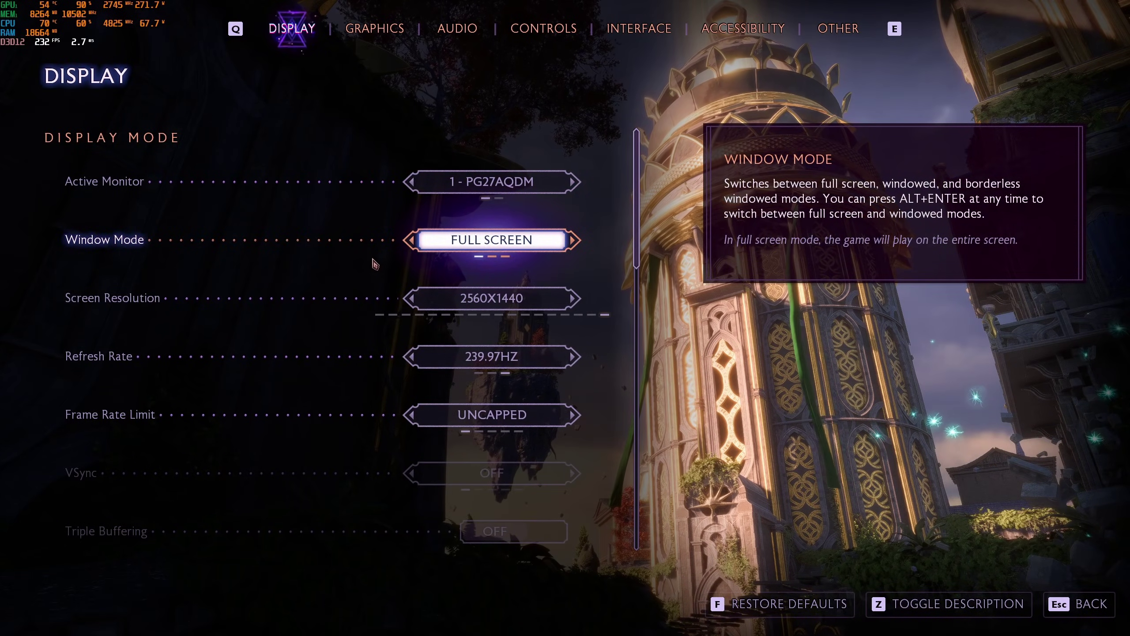
Step: Switch to the game and examine its display settings from window mode and resolution through frame rate limit, VSync and calibration
{"action": "scroll", "coordinate": [520, 243], "scroll_direction": "down", "scroll_amount": 1}
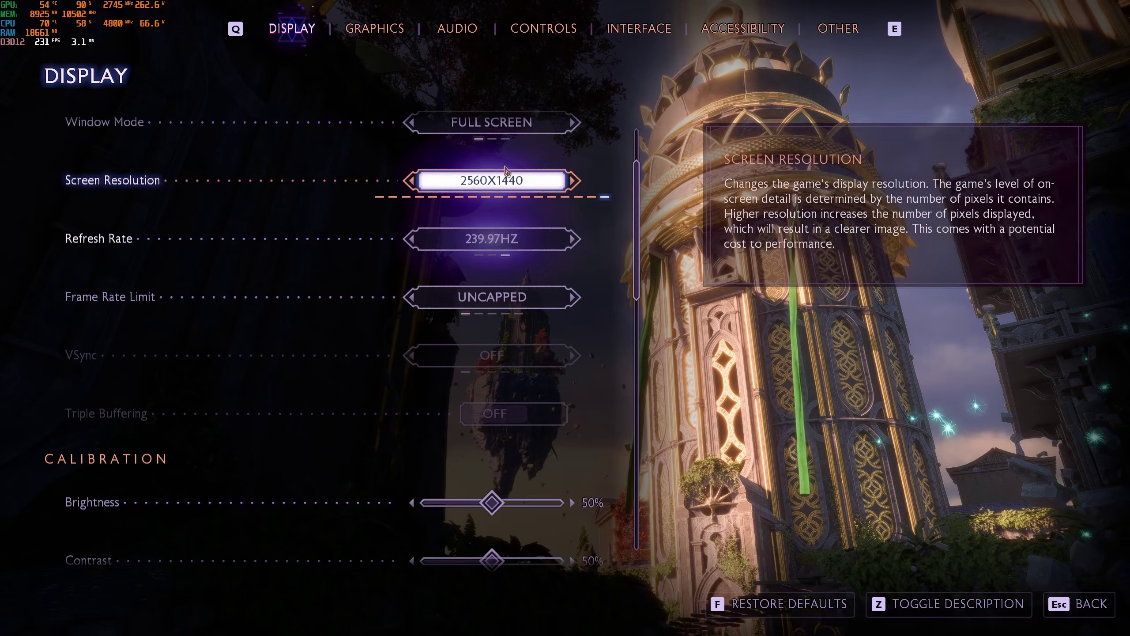
{"action": "scroll", "coordinate": [525, 238], "scroll_direction": "up", "scroll_amount": 2}
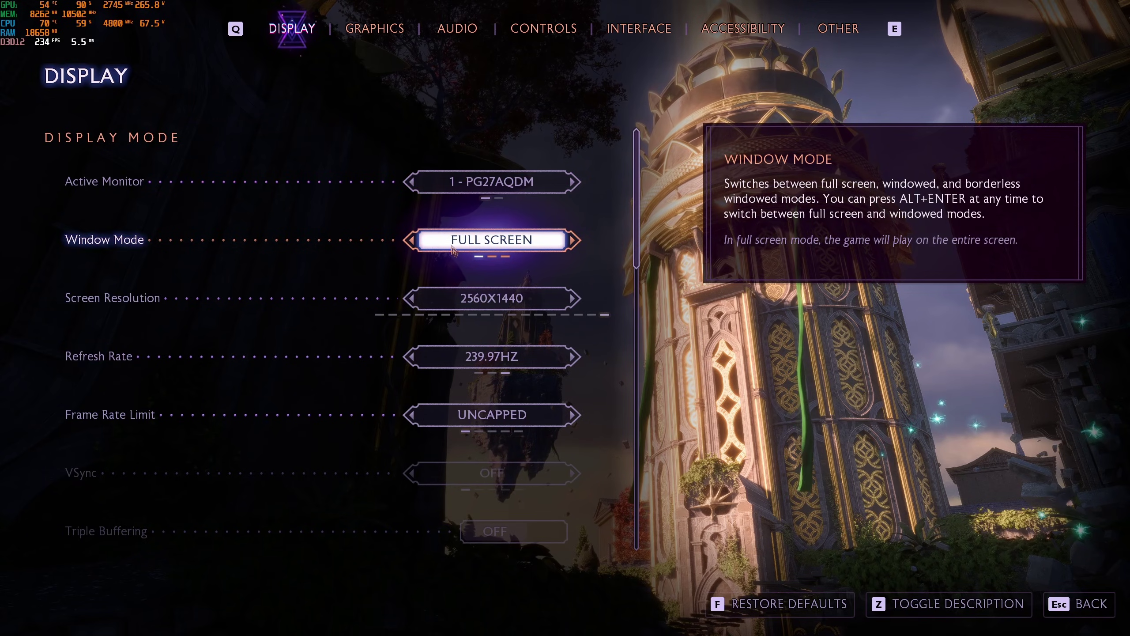
{"action": "scroll", "coordinate": [147, 251], "scroll_direction": "down", "scroll_amount": 1}
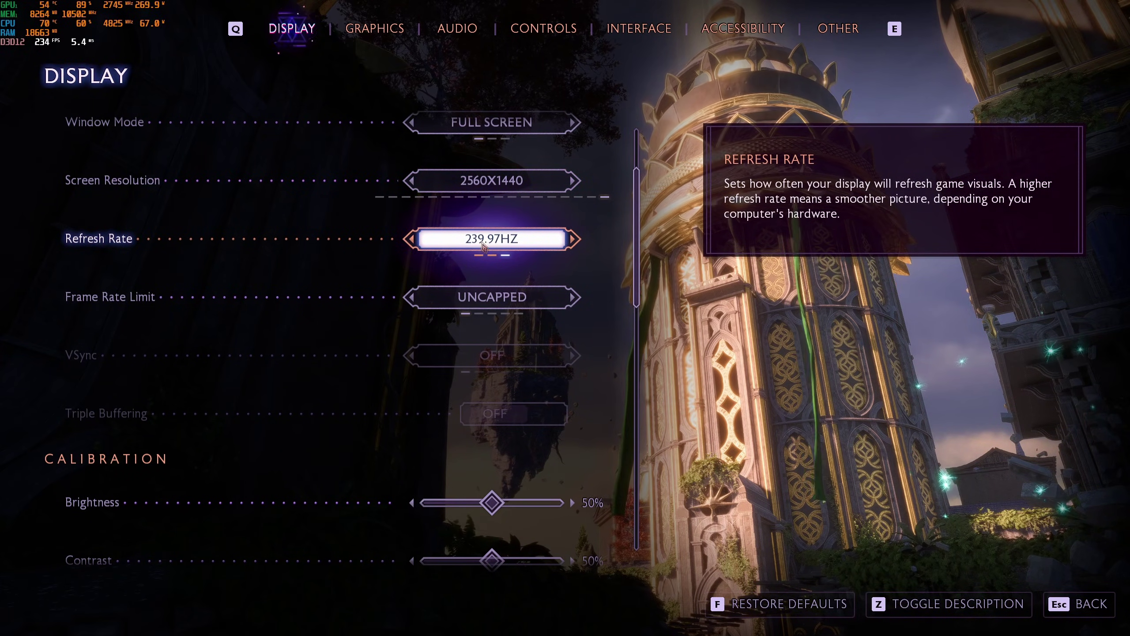
{"action": "scroll", "coordinate": [521, 248], "scroll_direction": "down", "scroll_amount": 1}
{"action": "scroll", "coordinate": [521, 248], "scroll_direction": "down", "scroll_amount": 1}
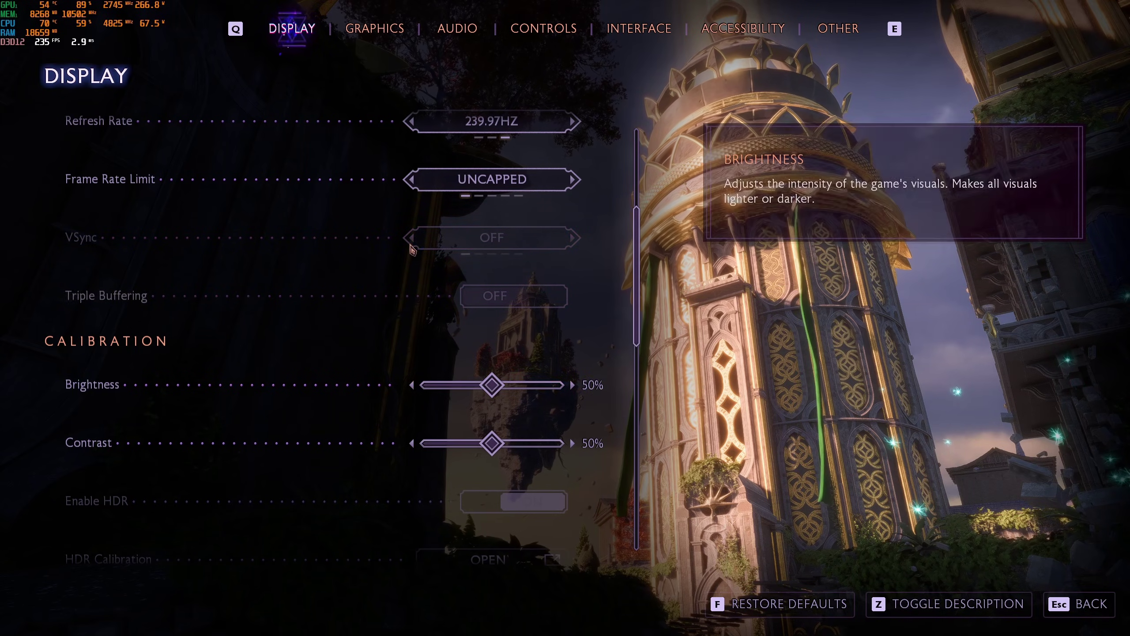
Step: Examine the upscaling options and lower the DLSS upsample quality through Balanced and Performance to Ultra Performance
{"action": "scroll", "coordinate": [323, 282], "scroll_direction": "down", "scroll_amount": 7}
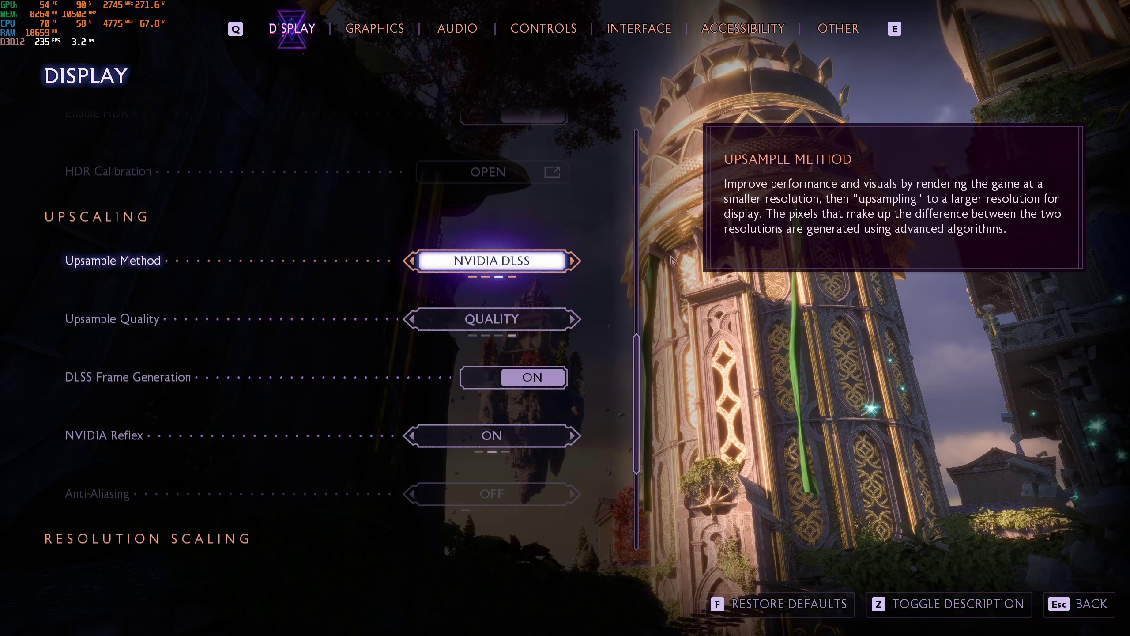
{"action": "scroll", "coordinate": [525, 284], "scroll_direction": "down", "scroll_amount": 3}
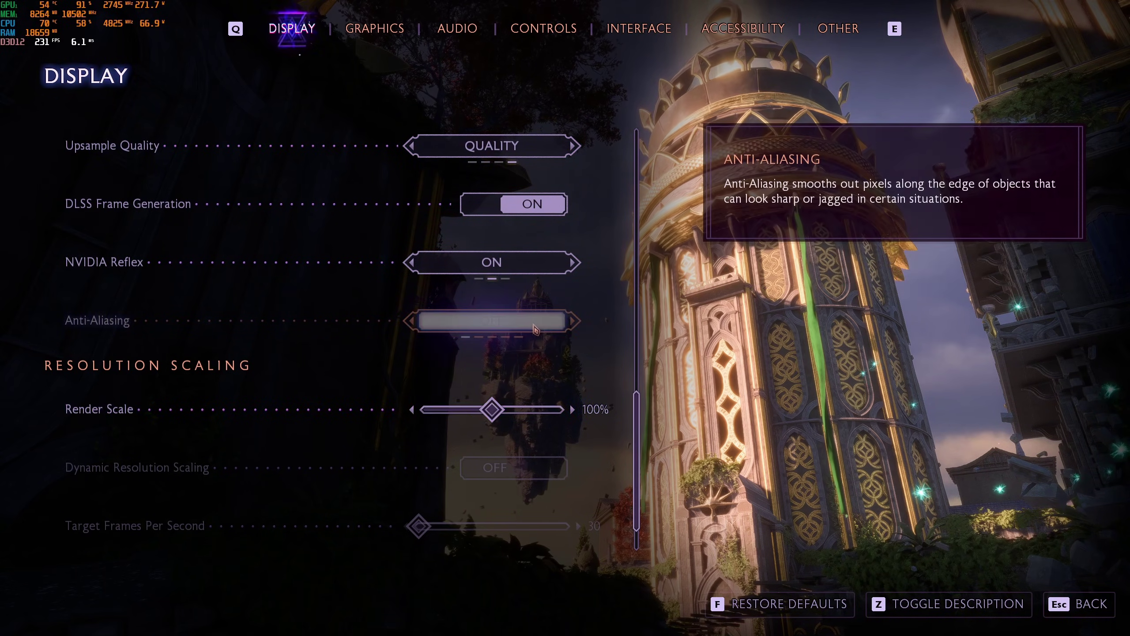
{"action": "scroll", "coordinate": [478, 245], "scroll_direction": "up", "scroll_amount": 2}
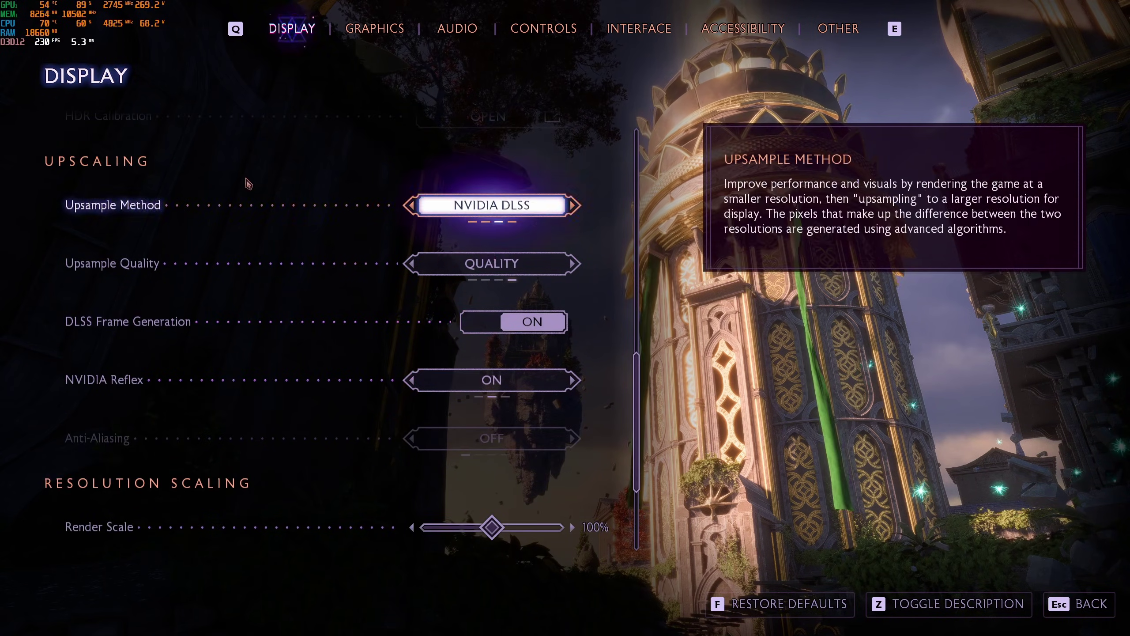
{"action": "key", "text": "Left"}
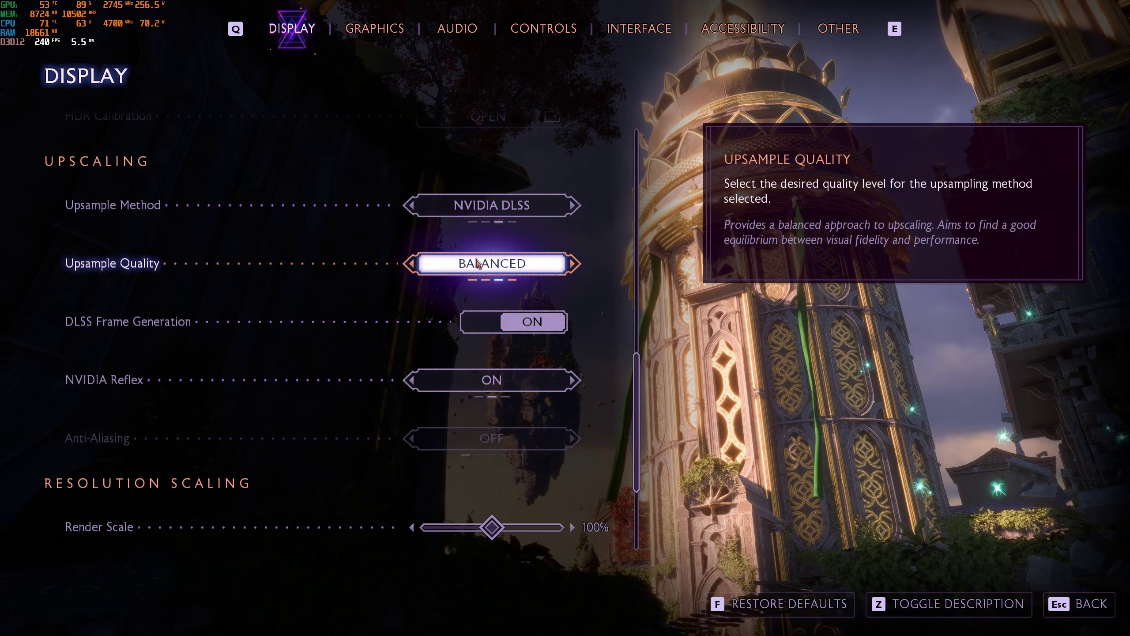
{"action": "left_click", "coordinate": [411, 264]}
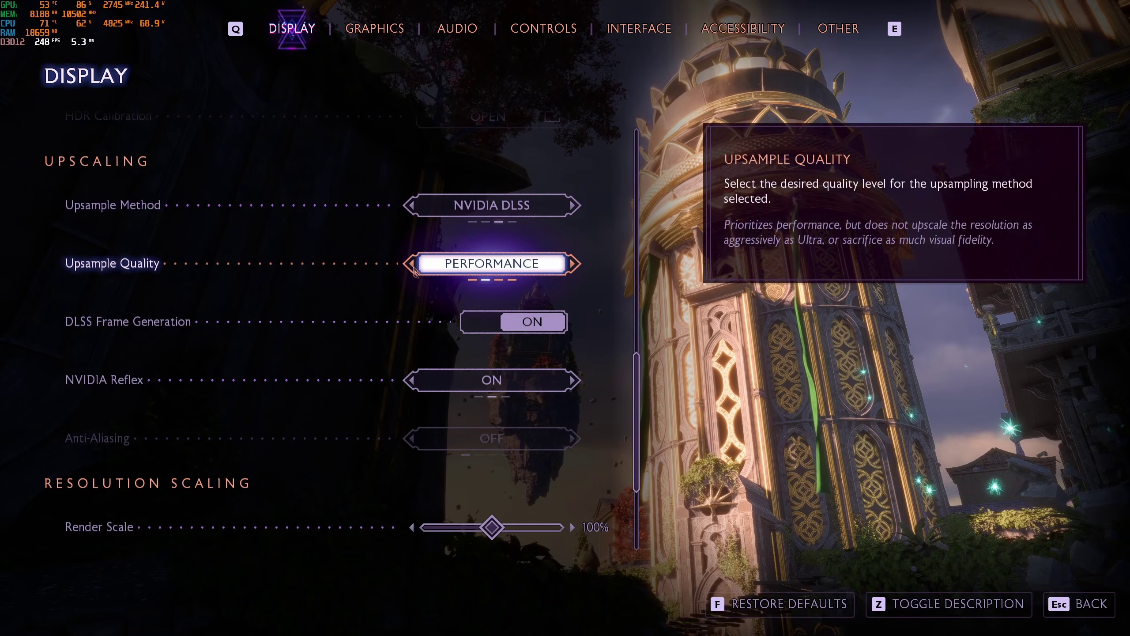
{"action": "left_click", "coordinate": [505, 273]}
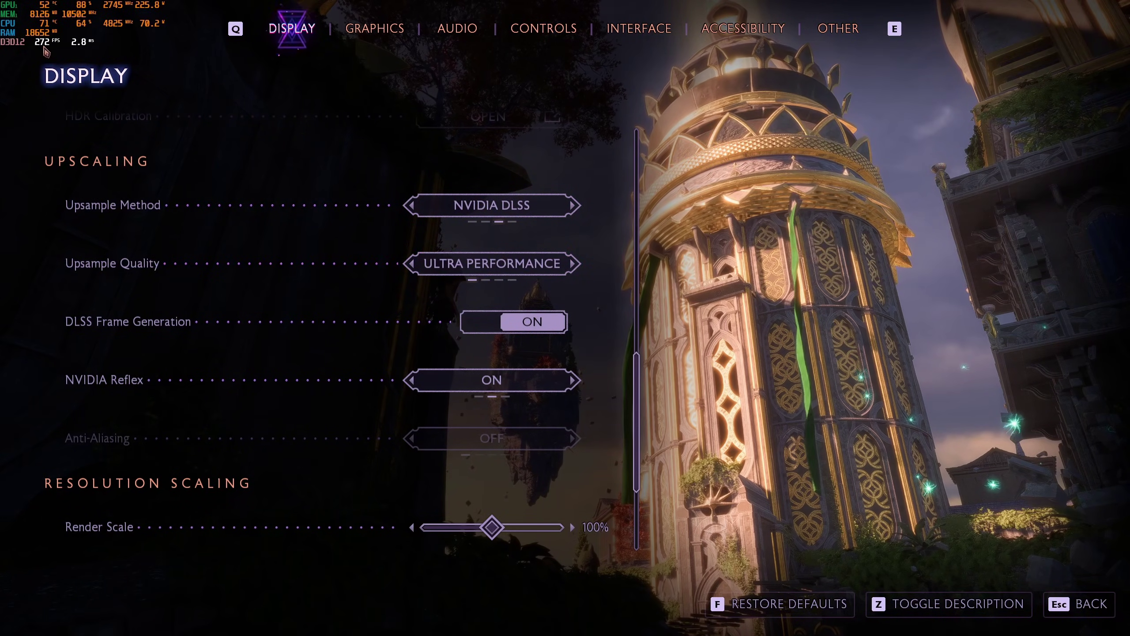
Step: Try a render scale of 50% and return it to 100%
{"action": "scroll", "coordinate": [223, 378], "scroll_direction": "down", "scroll_amount": 2}
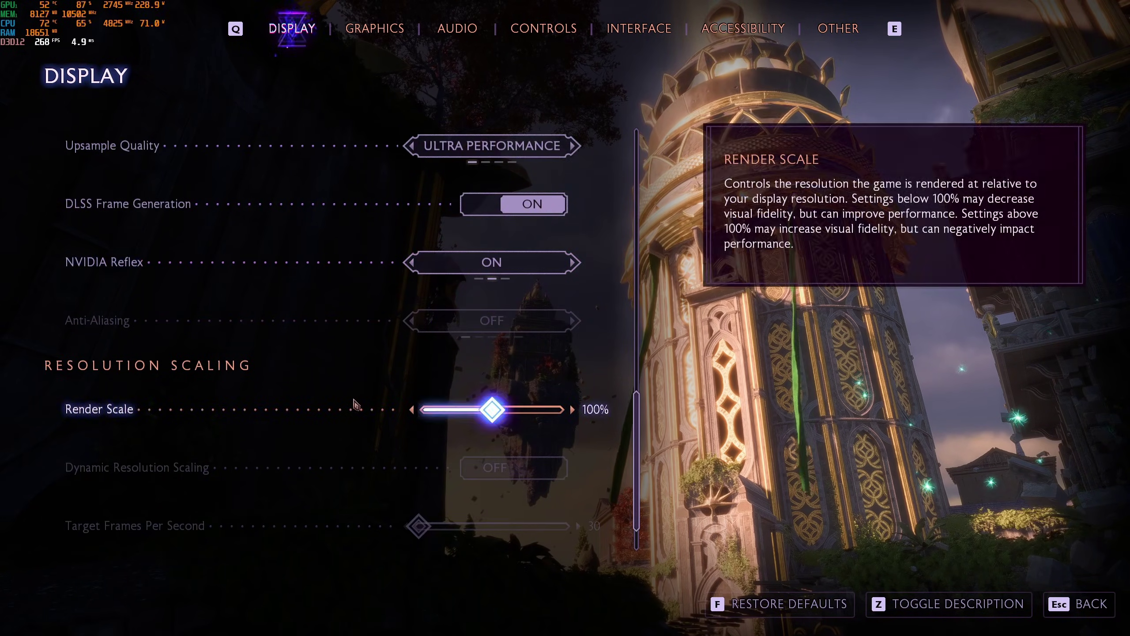
{"action": "left_click_drag", "start_coordinate": [340, 404], "coordinate": [78, 331]}
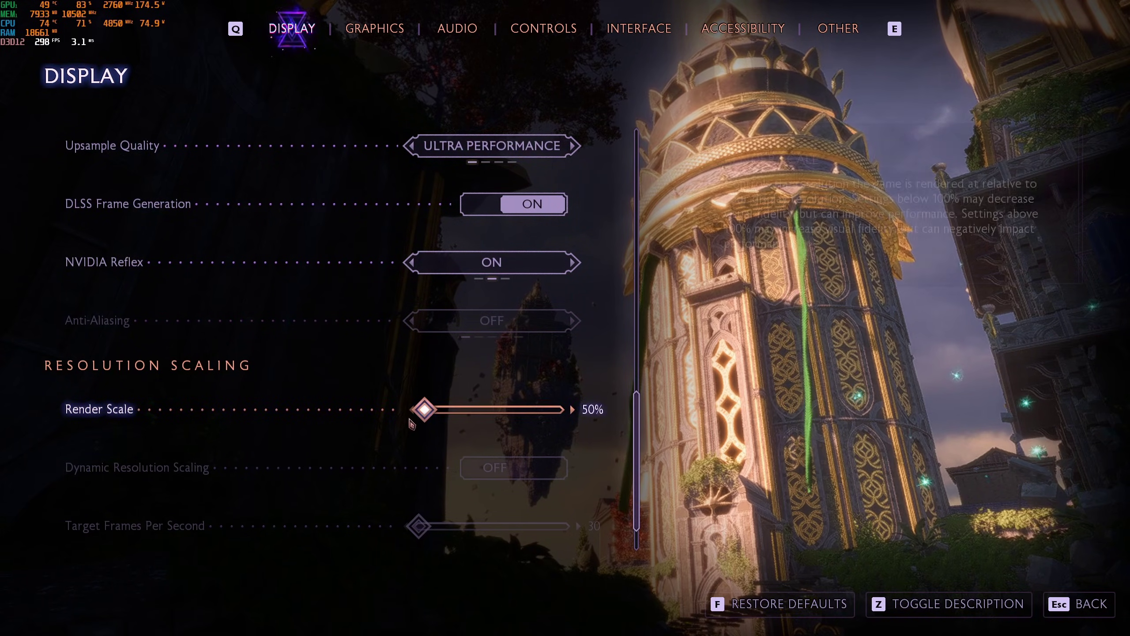
{"action": "left_click_drag", "start_coordinate": [425, 410], "coordinate": [492, 416]}
Step: Set the upsample quality for NVIDIA DLSS back to Quality
{"action": "scroll", "coordinate": [563, 255], "scroll_direction": "up", "scroll_amount": 1}
{"action": "scroll", "coordinate": [563, 255], "scroll_direction": "up", "scroll_amount": 1}
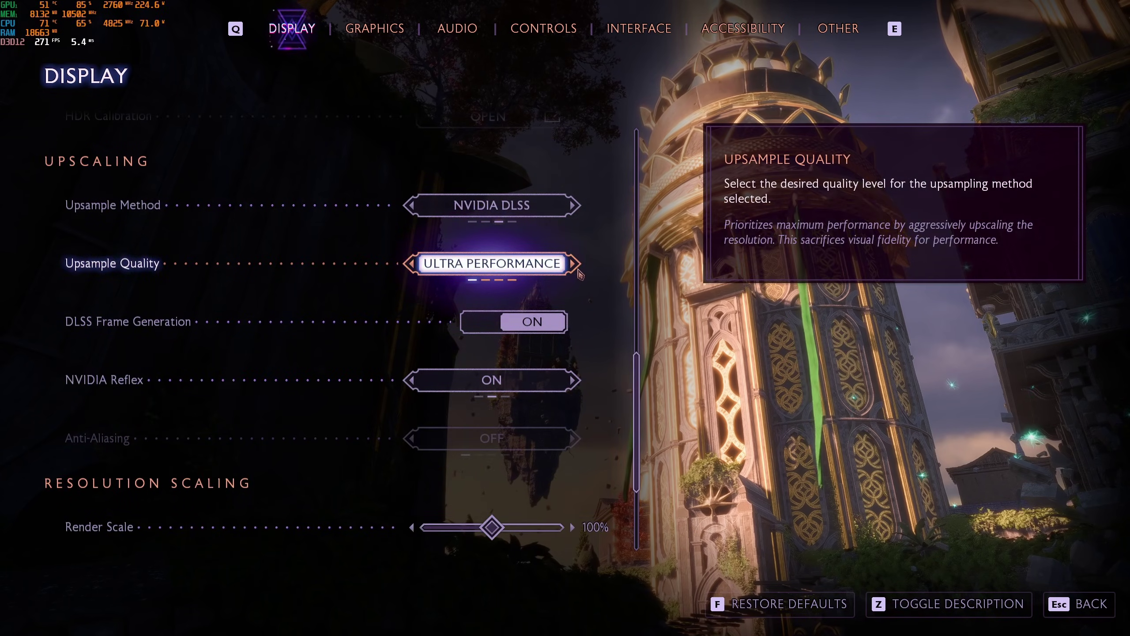
{"action": "left_click", "coordinate": [573, 263]}
{"action": "left_click", "coordinate": [574, 263]}
{"action": "left_click", "coordinate": [574, 263]}
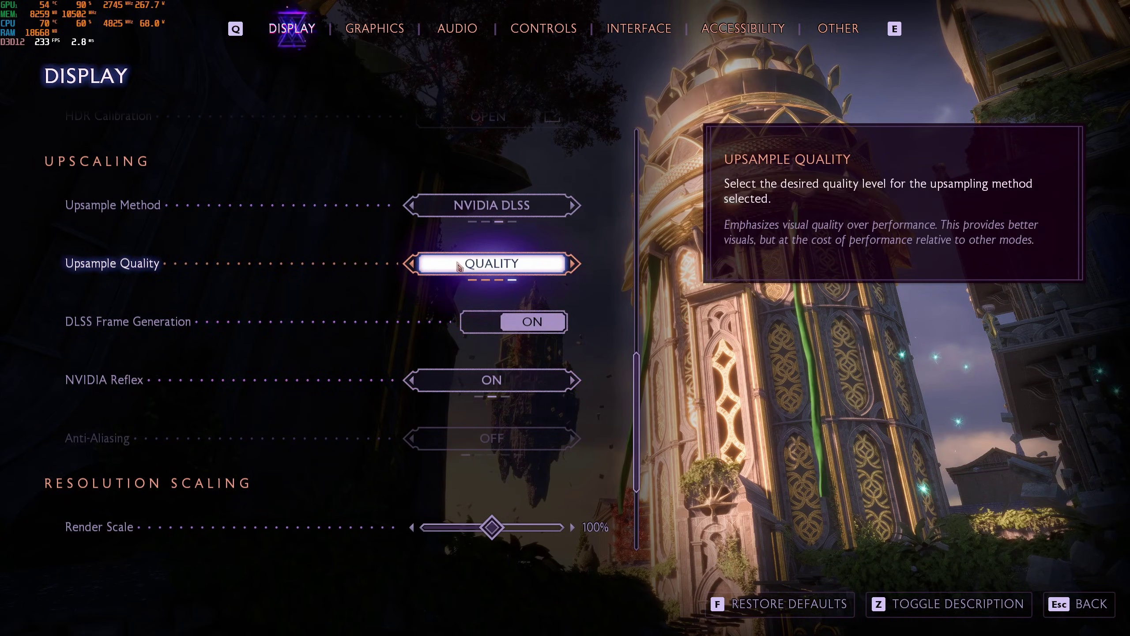
Step: Try AMD FSR as the upsample method, check the related options and switch back to NVIDIA DLSS
{"action": "left_click", "coordinate": [503, 212]}
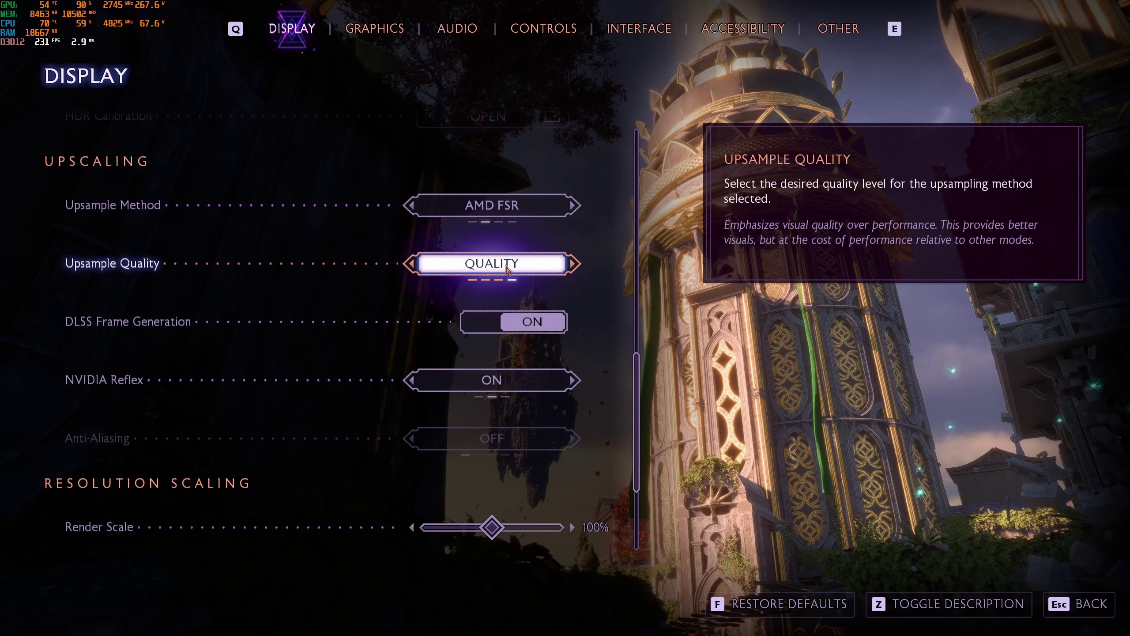
{"action": "scroll", "coordinate": [618, 312], "scroll_direction": "down", "scroll_amount": 2}
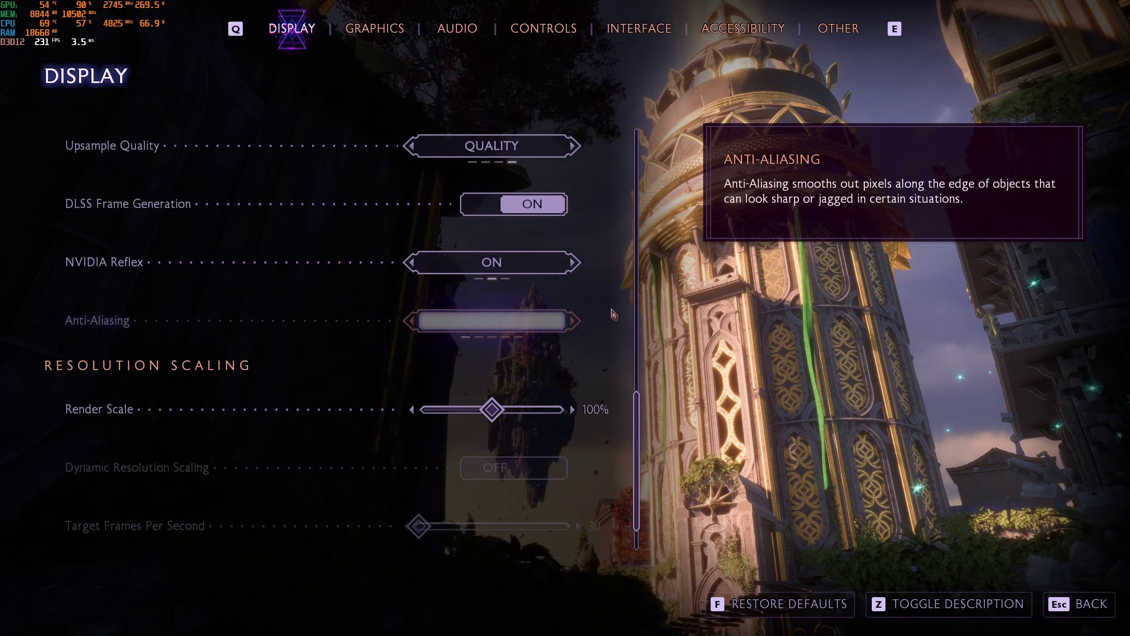
{"action": "scroll", "coordinate": [612, 311], "scroll_direction": "down", "scroll_amount": 1}
{"action": "scroll", "coordinate": [534, 222], "scroll_direction": "up", "scroll_amount": 3}
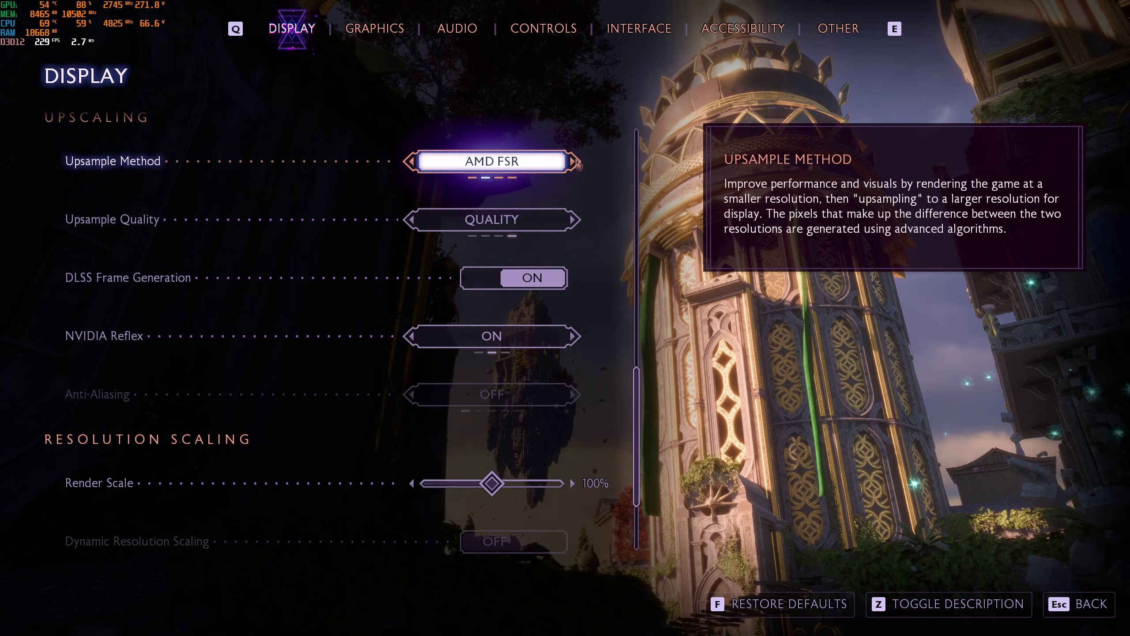
{"action": "left_click", "coordinate": [505, 164]}
{"action": "scroll", "coordinate": [505, 166], "scroll_direction": "down", "scroll_amount": 3}
{"action": "scroll", "coordinate": [534, 156], "scroll_direction": "up", "scroll_amount": 3}
Step: Open the graphics settings and look over the texture, light and shadow, and ray tracing options
{"action": "key", "text": "e"}
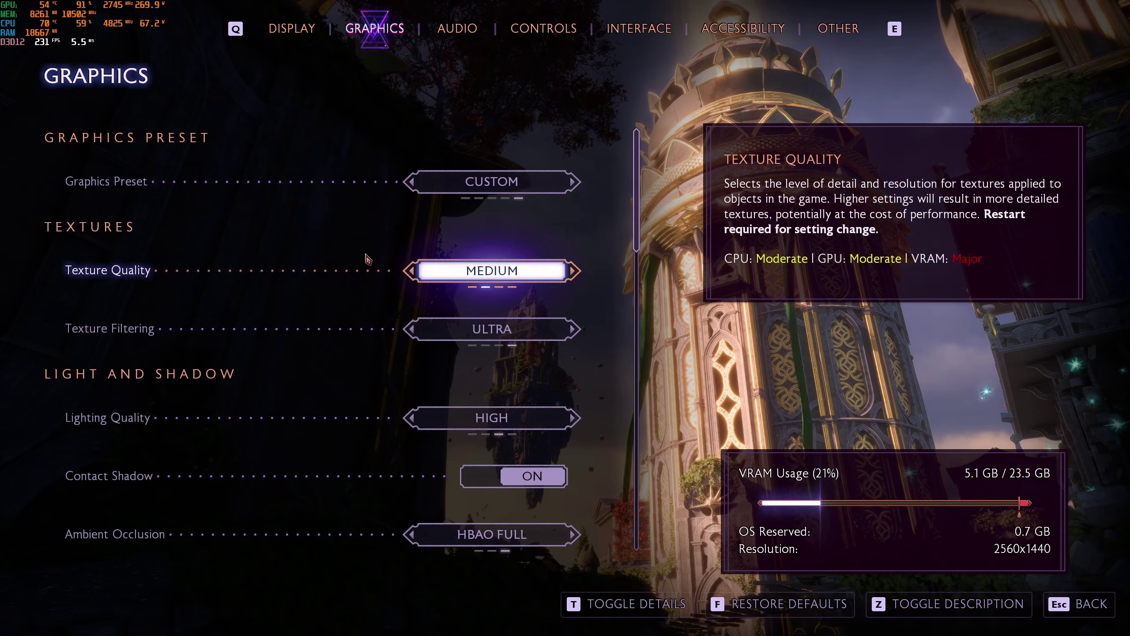
{"action": "scroll", "coordinate": [367, 259], "scroll_direction": "down", "scroll_amount": 8}
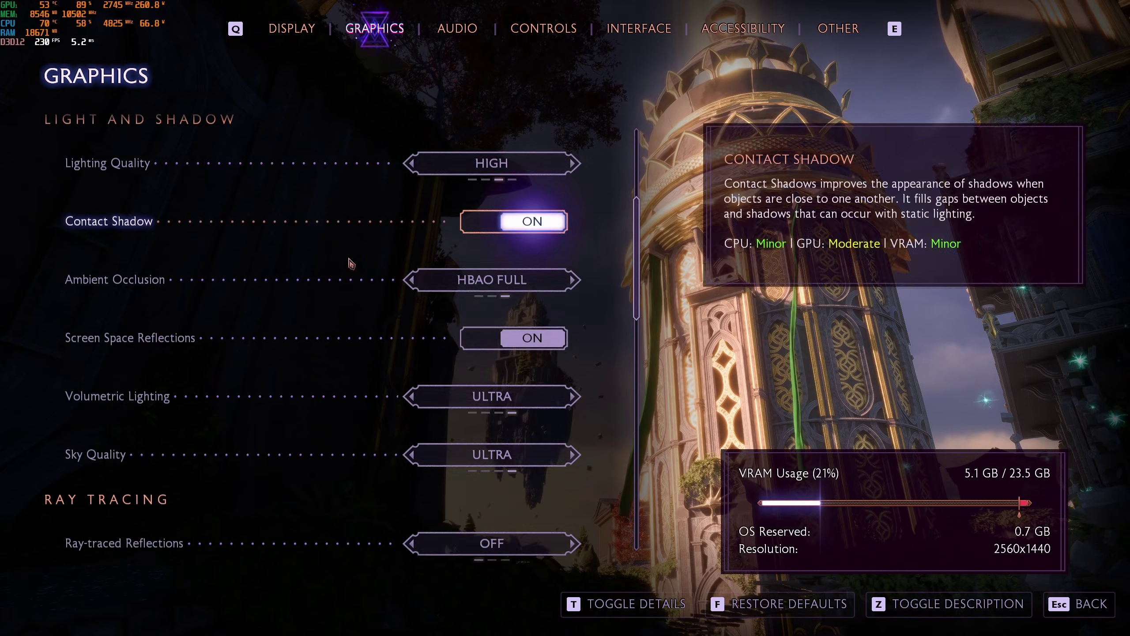
{"action": "scroll", "coordinate": [354, 267], "scroll_direction": "down", "scroll_amount": 2}
{"action": "scroll", "coordinate": [354, 254], "scroll_direction": "up", "scroll_amount": 10}
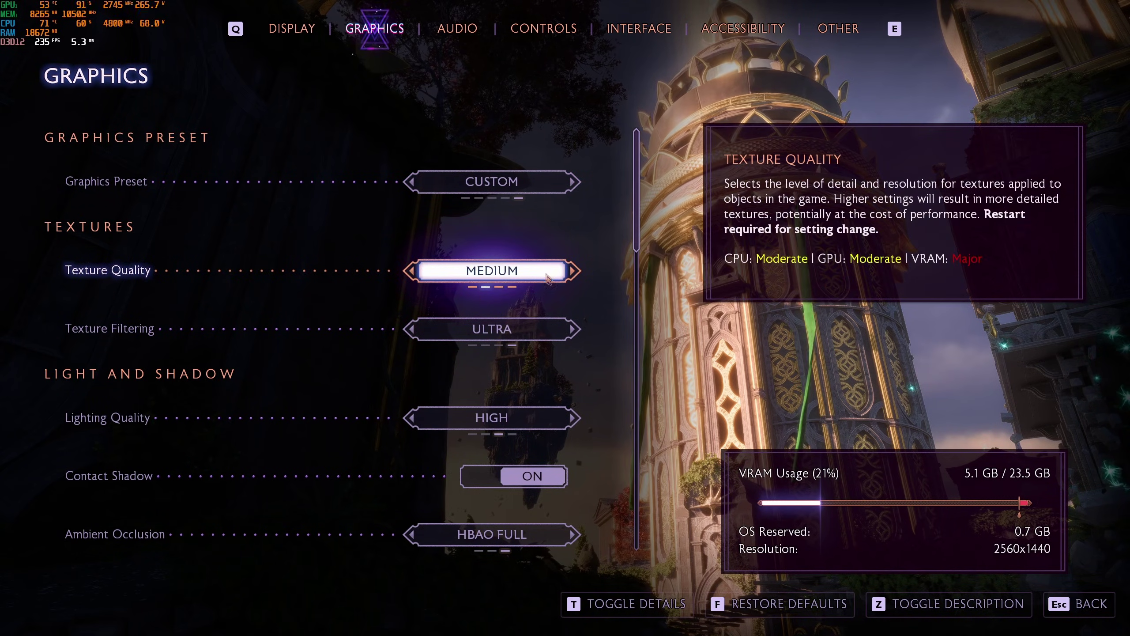
Step: Try Texture Quality at Ultra for comparison and return it to Medium
{"action": "left_click", "coordinate": [501, 277]}
{"action": "left_click", "coordinate": [508, 276]}
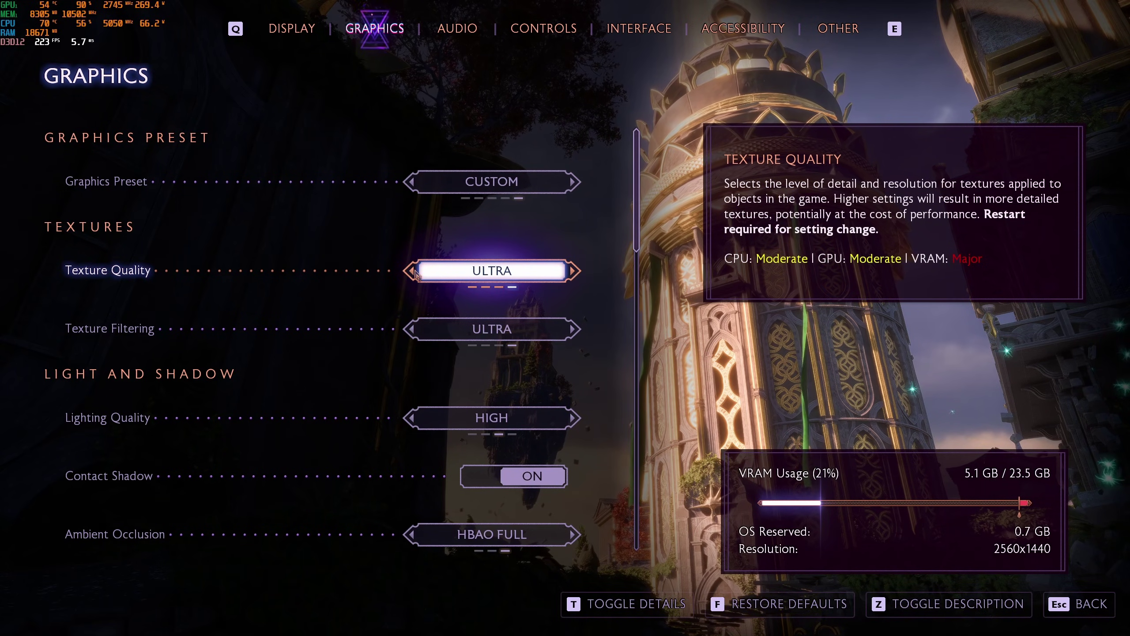
{"action": "right_click", "coordinate": [514, 275]}
{"action": "right_click", "coordinate": [514, 276]}
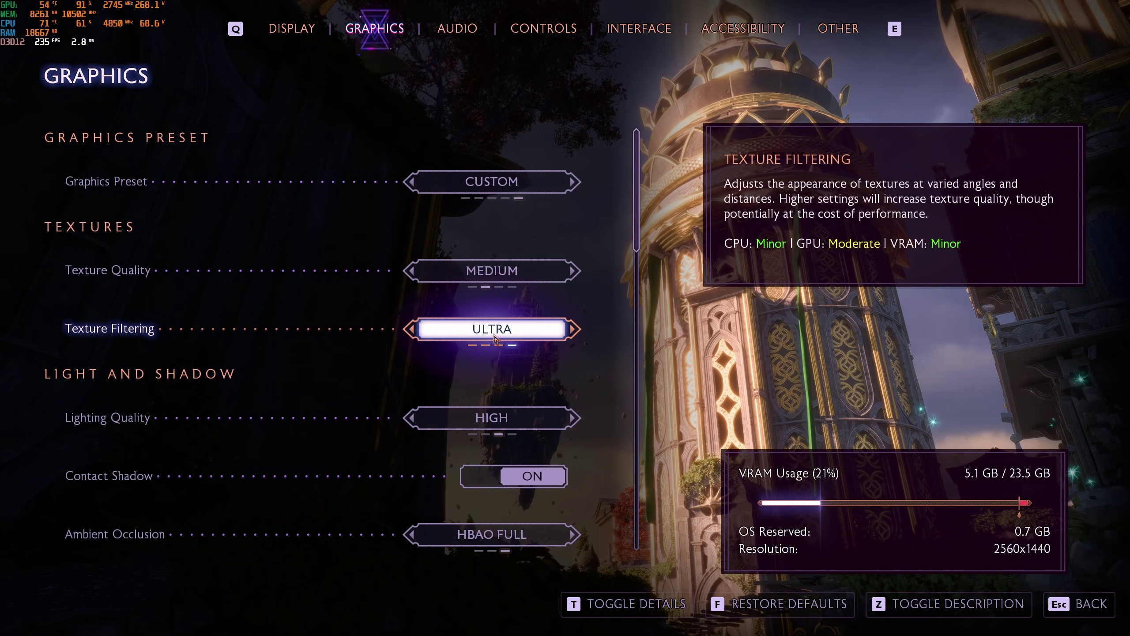
Step: Compare Lighting Quality at Ultra and at its lowest level, and return it to High
{"action": "scroll", "coordinate": [512, 334], "scroll_direction": "down", "scroll_amount": 2}
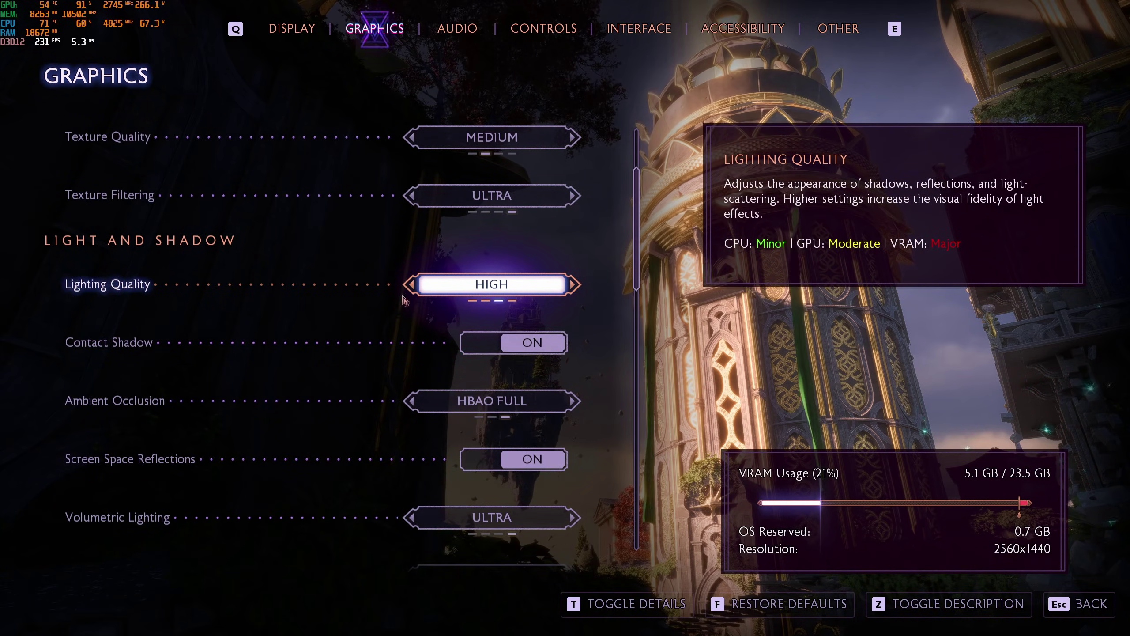
{"action": "left_click", "coordinate": [575, 286]}
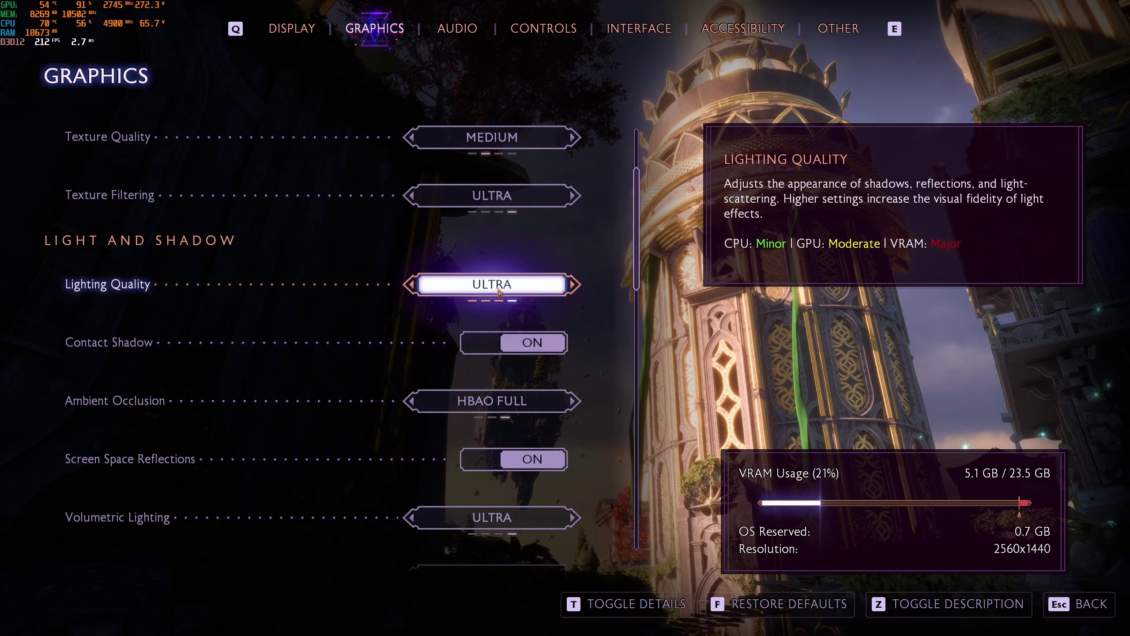
{"action": "left_click", "coordinate": [409, 284]}
{"action": "left_click", "coordinate": [409, 285]}
{"action": "left_click", "coordinate": [409, 284]}
{"action": "left_click", "coordinate": [574, 284]}
{"action": "left_click", "coordinate": [574, 285]}
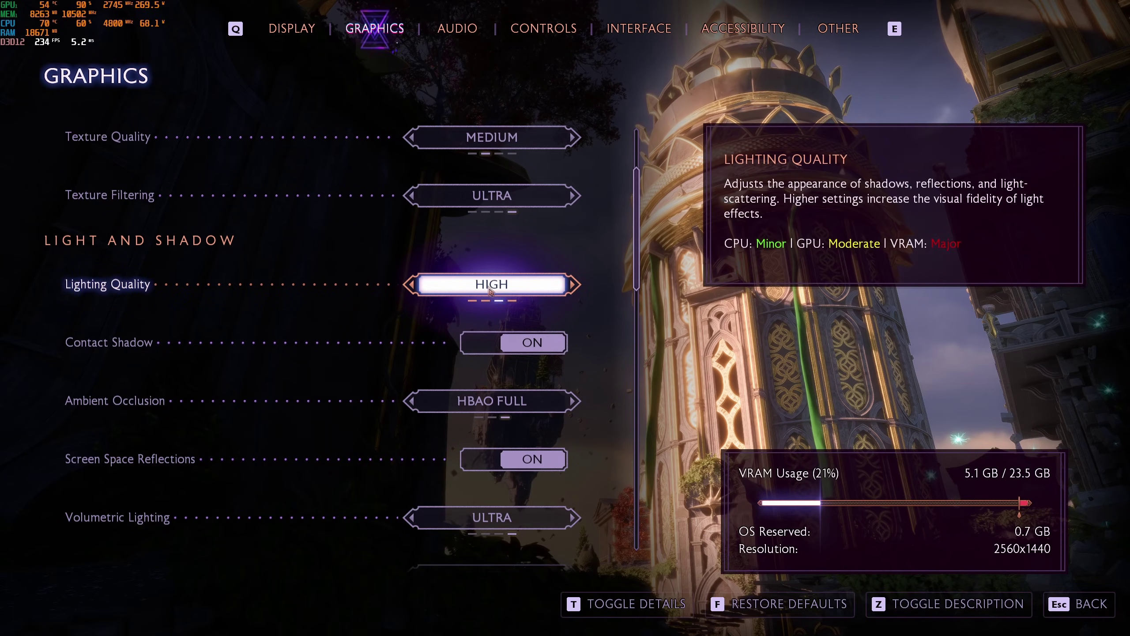
Step: Turn Ambient Occlusion off for comparison and restore it to HBAO Full
{"action": "scroll", "coordinate": [480, 294], "scroll_direction": "down", "scroll_amount": 2}
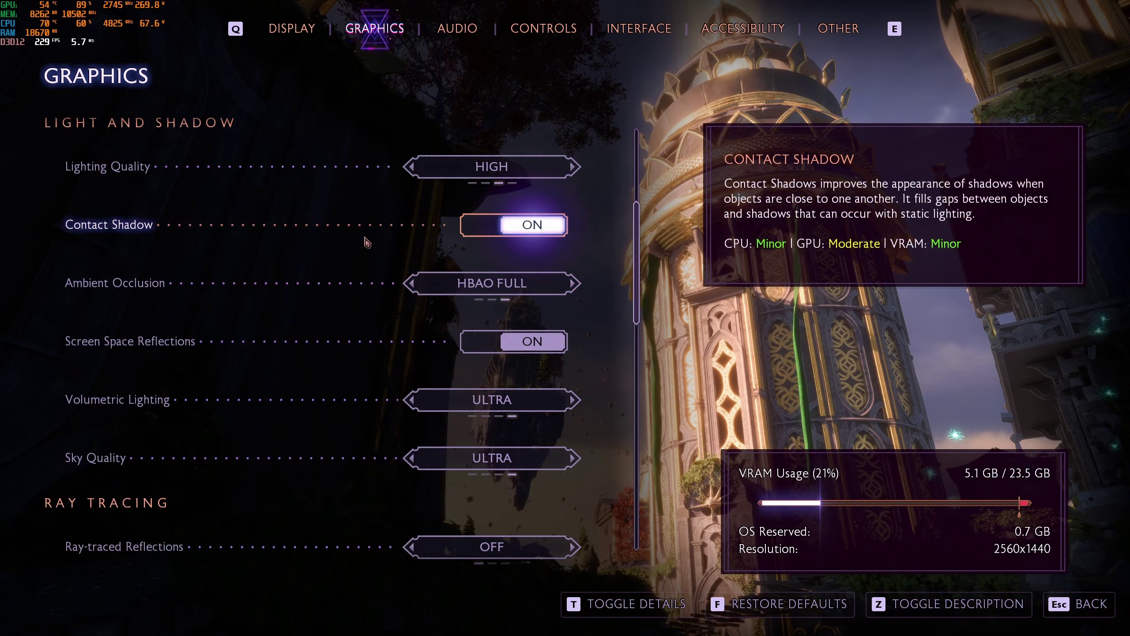
{"action": "scroll", "coordinate": [108, 175], "scroll_direction": "down", "scroll_amount": 2}
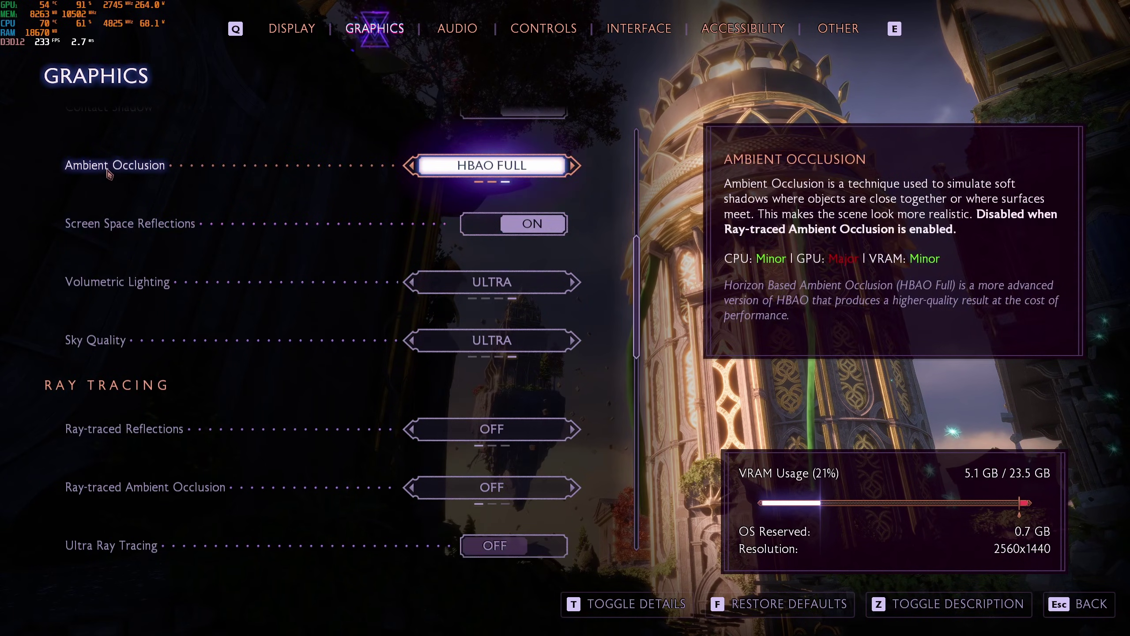
{"action": "left_click", "coordinate": [409, 171]}
{"action": "left_click", "coordinate": [410, 172]}
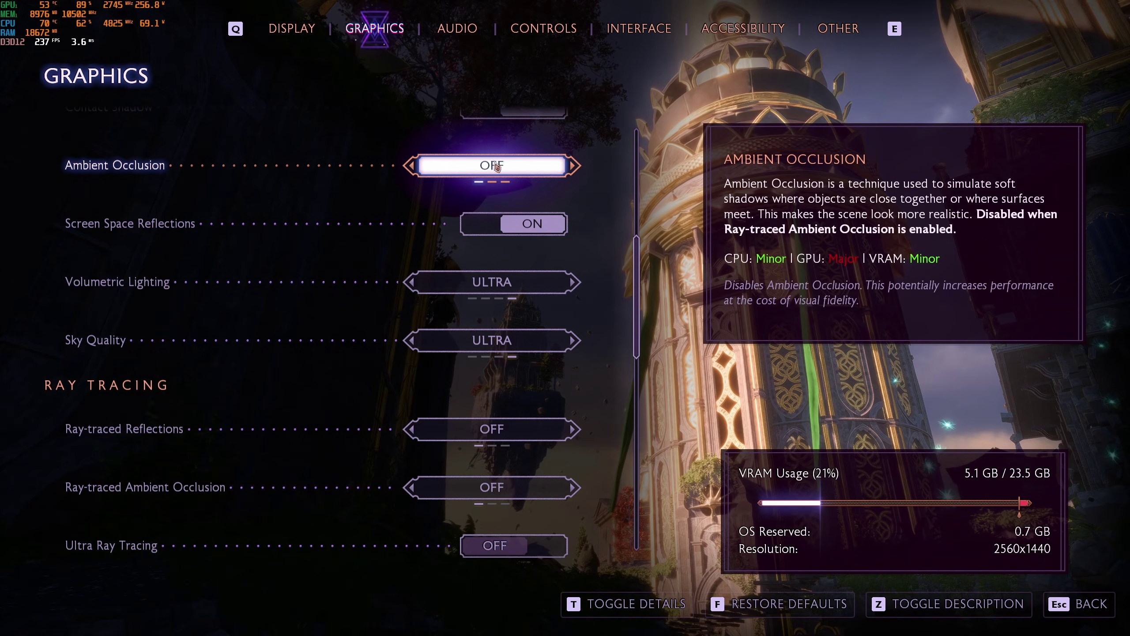
{"action": "left_click", "coordinate": [574, 165]}
{"action": "left_click", "coordinate": [574, 165]}
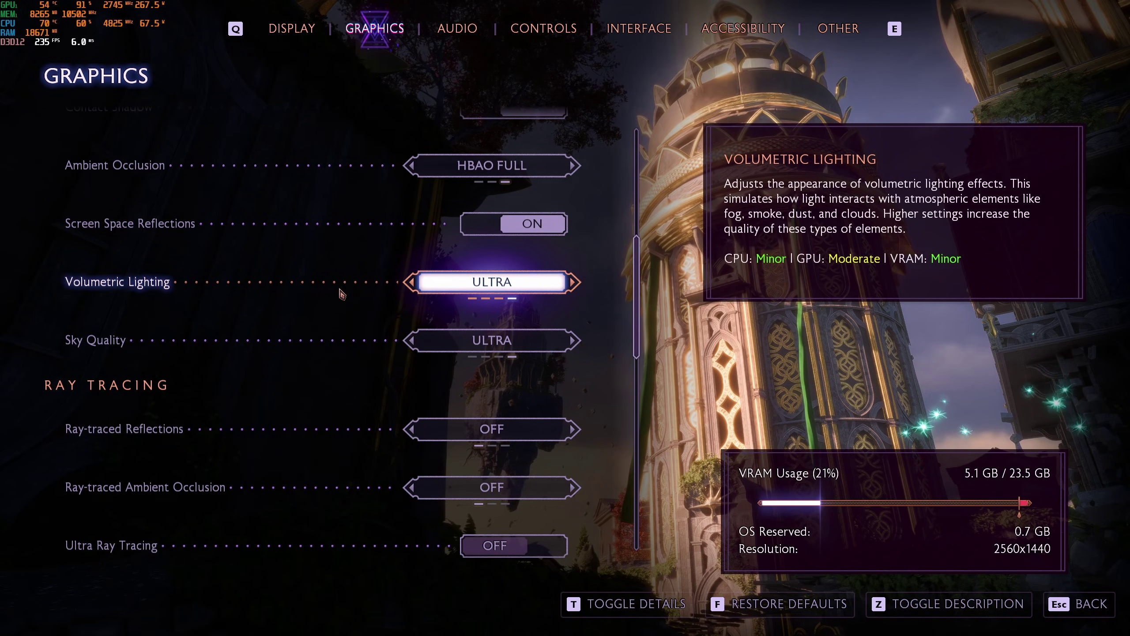
Step: Cycle Volumetric Lighting through its lower quality levels and back to Ultra
{"action": "left_click", "coordinate": [410, 281]}
{"action": "left_click", "coordinate": [411, 282]}
{"action": "left_click", "coordinate": [410, 282]}
{"action": "left_click", "coordinate": [410, 282]}
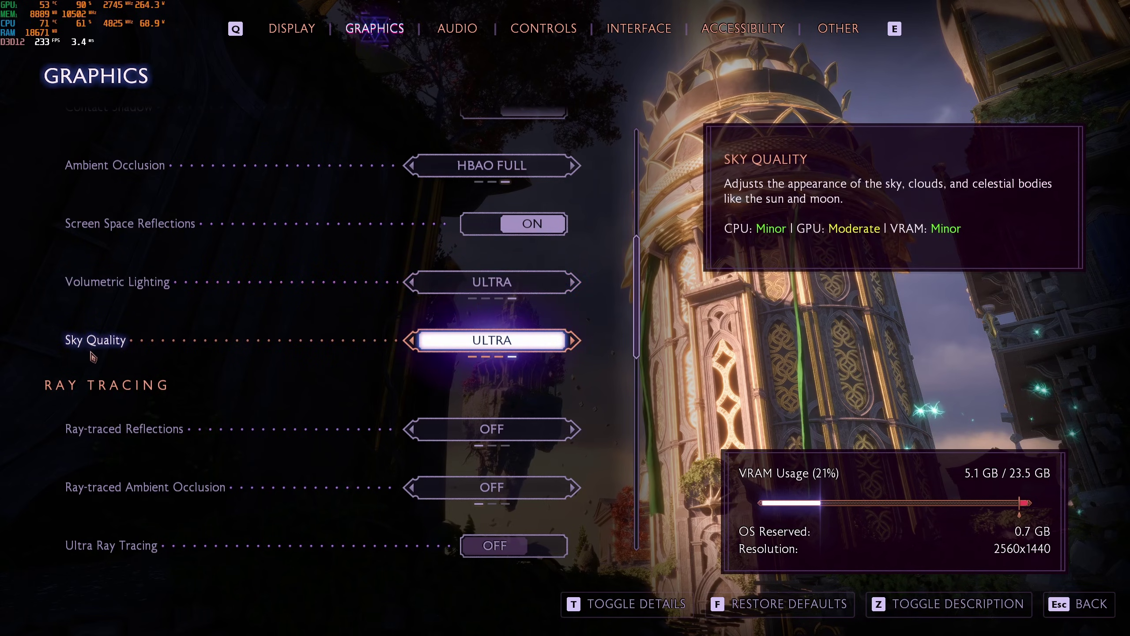
Step: Compare Level Of Detail at its highest and lowest levels, returning it to High, and toggle Strand Hair off and back on
{"action": "scroll", "coordinate": [509, 348], "scroll_direction": "down", "scroll_amount": 4}
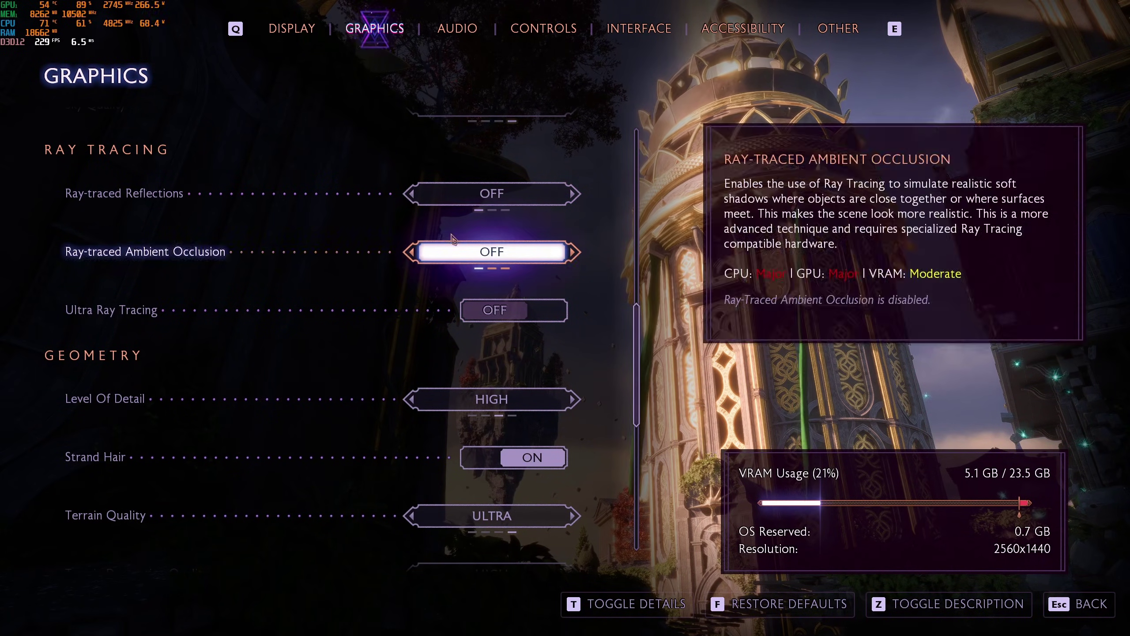
{"action": "scroll", "coordinate": [249, 267], "scroll_direction": "down", "scroll_amount": 4}
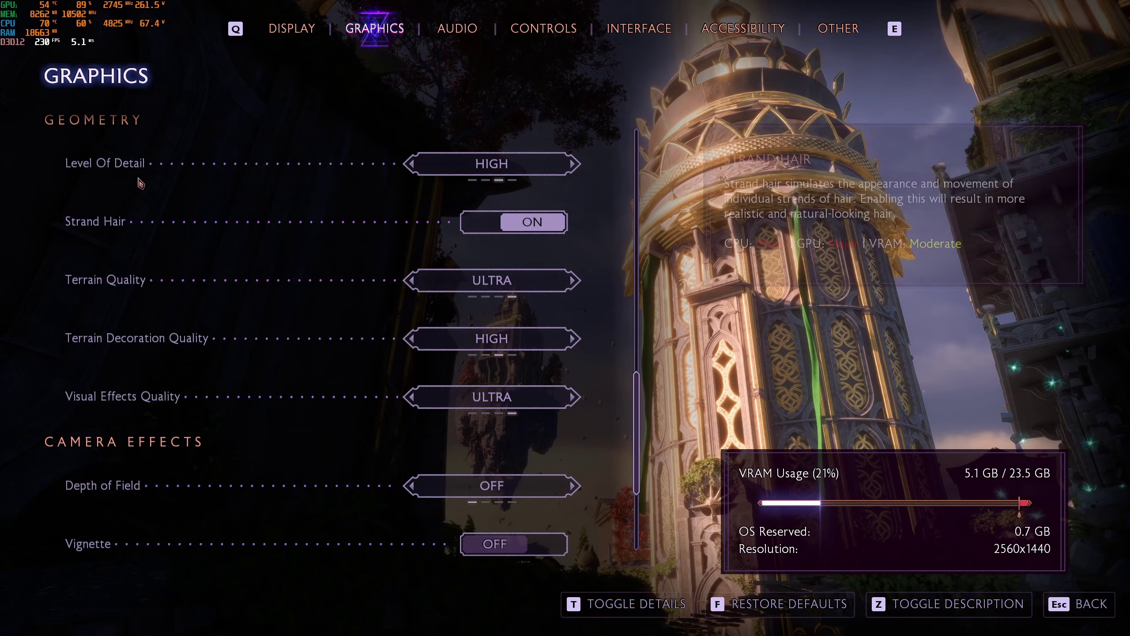
{"action": "left_click", "coordinate": [573, 169]}
{"action": "left_click", "coordinate": [410, 164]}
{"action": "left_click", "coordinate": [410, 164]}
{"action": "left_click", "coordinate": [411, 164]}
{"action": "left_click", "coordinate": [574, 164]}
{"action": "left_click", "coordinate": [574, 164]}
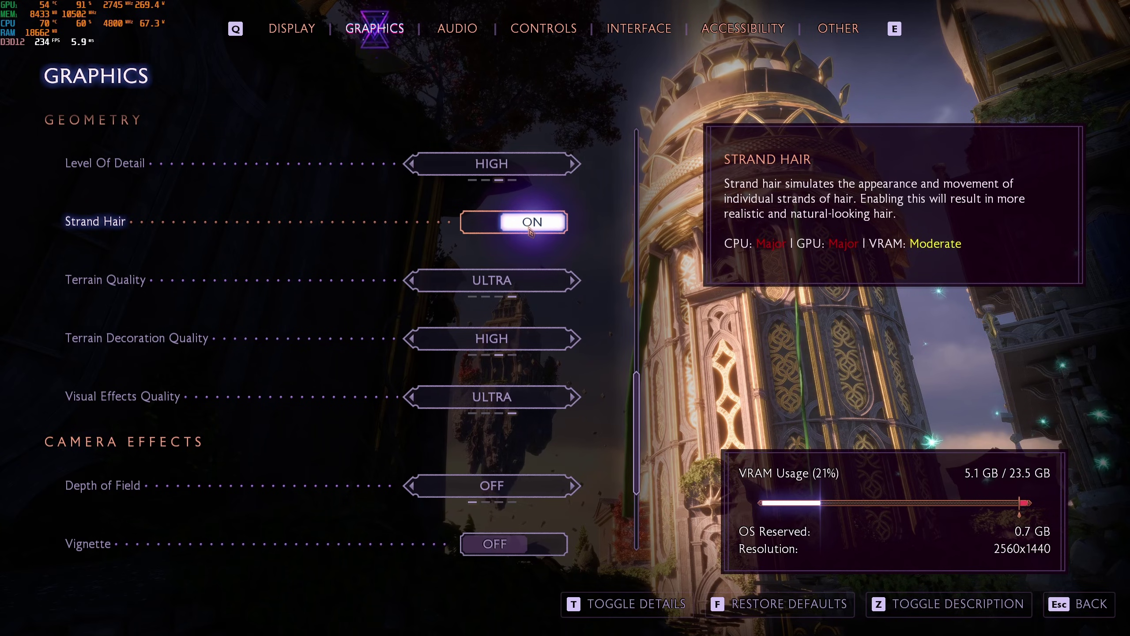
{"action": "left_click", "coordinate": [485, 231]}
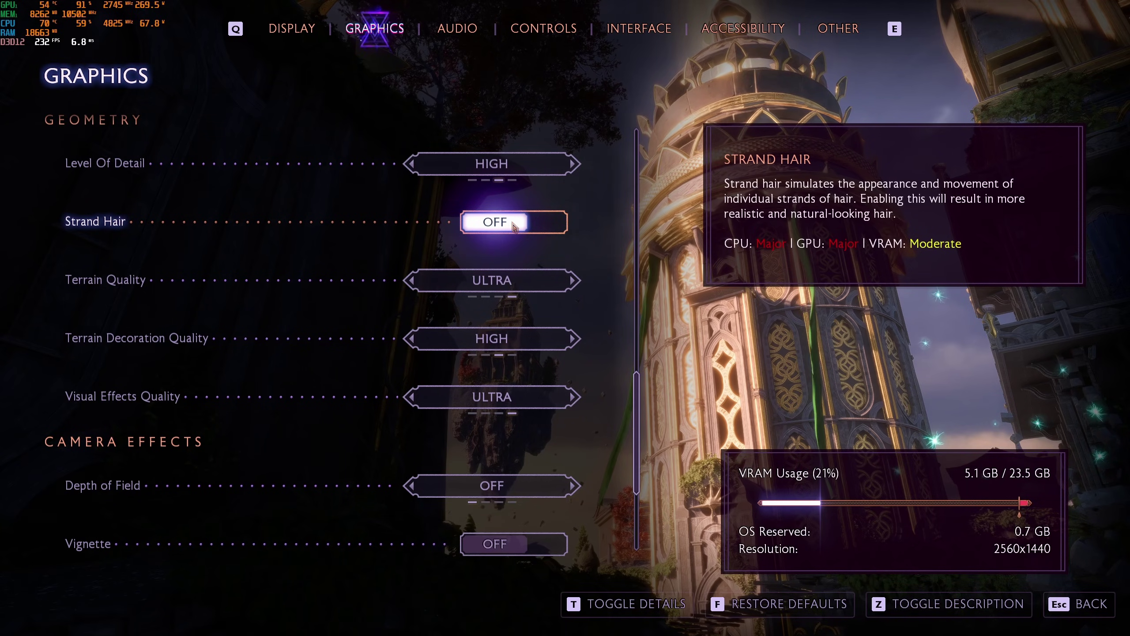
{"action": "left_click", "coordinate": [502, 227]}
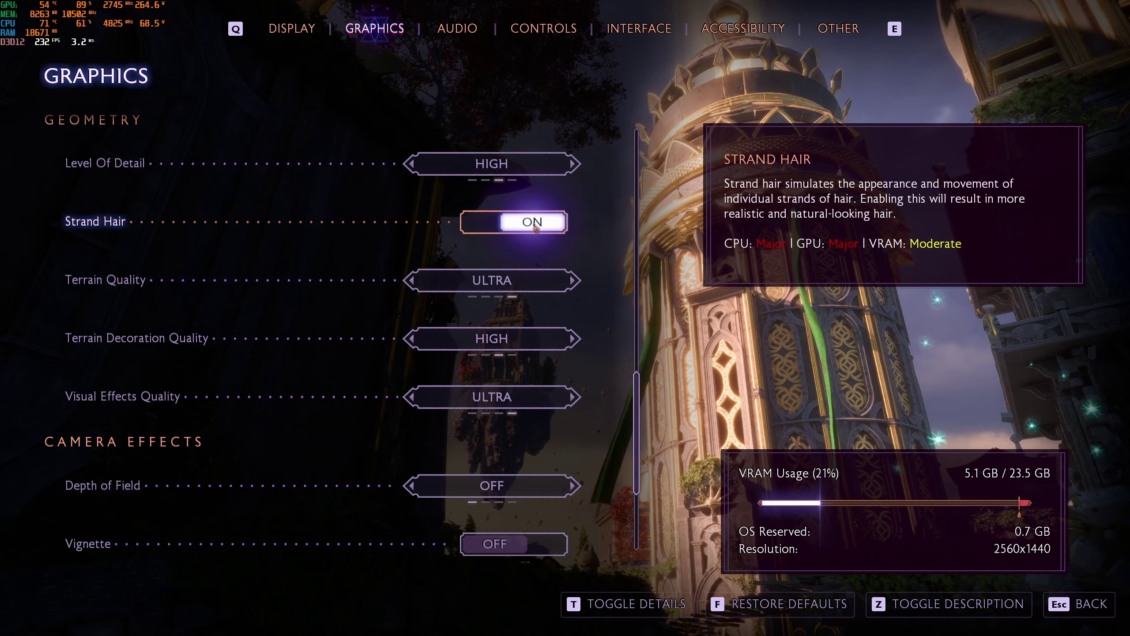
Step: Compare Terrain Decoration Quality at Ultra and at its lowest level, and return it to High
{"action": "scroll", "coordinate": [232, 311], "scroll_direction": "down", "scroll_amount": 1}
{"action": "scroll", "coordinate": [232, 310], "scroll_direction": "down", "scroll_amount": 2}
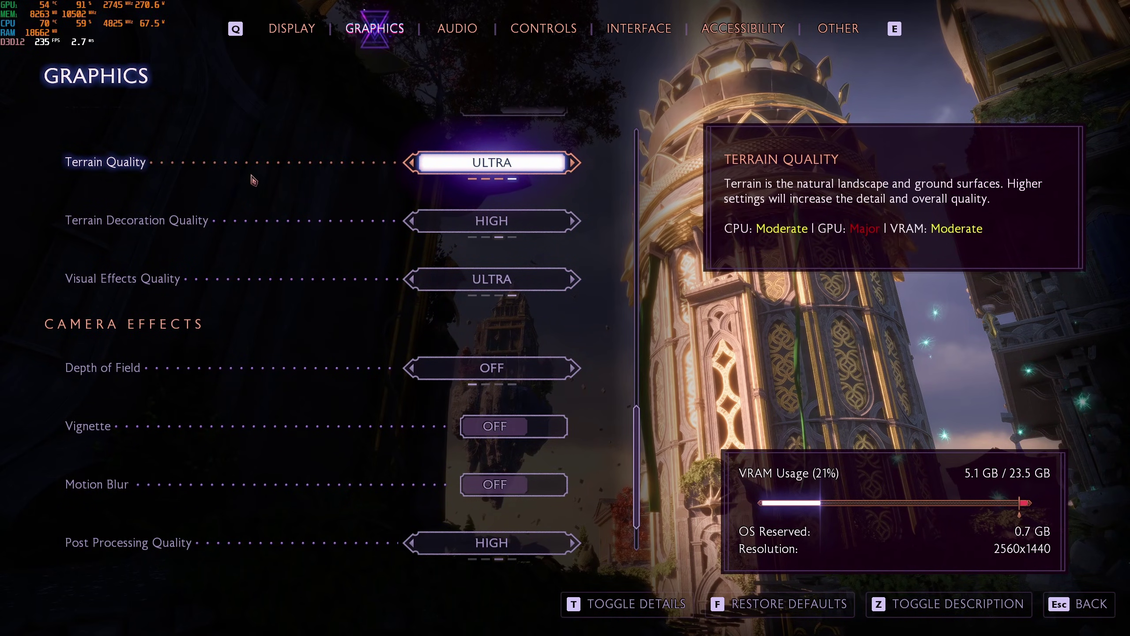
{"action": "left_click", "coordinate": [521, 227]}
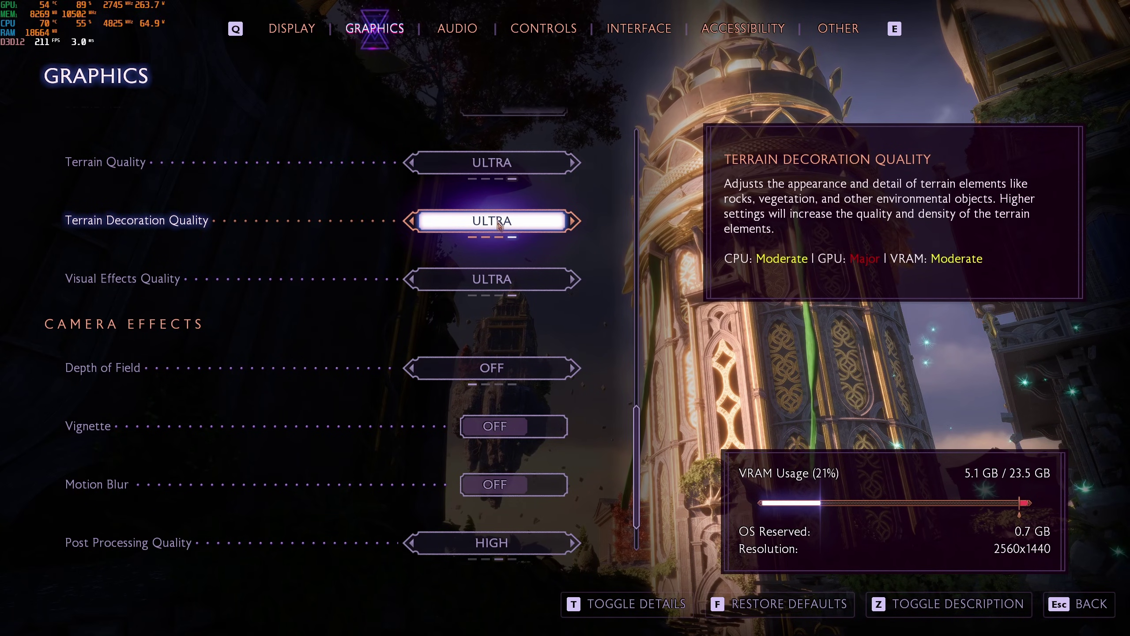
{"action": "left_click", "coordinate": [410, 222]}
{"action": "left_click", "coordinate": [410, 223]}
{"action": "left_click", "coordinate": [410, 222]}
{"action": "left_click", "coordinate": [576, 222]}
{"action": "left_click", "coordinate": [576, 223]}
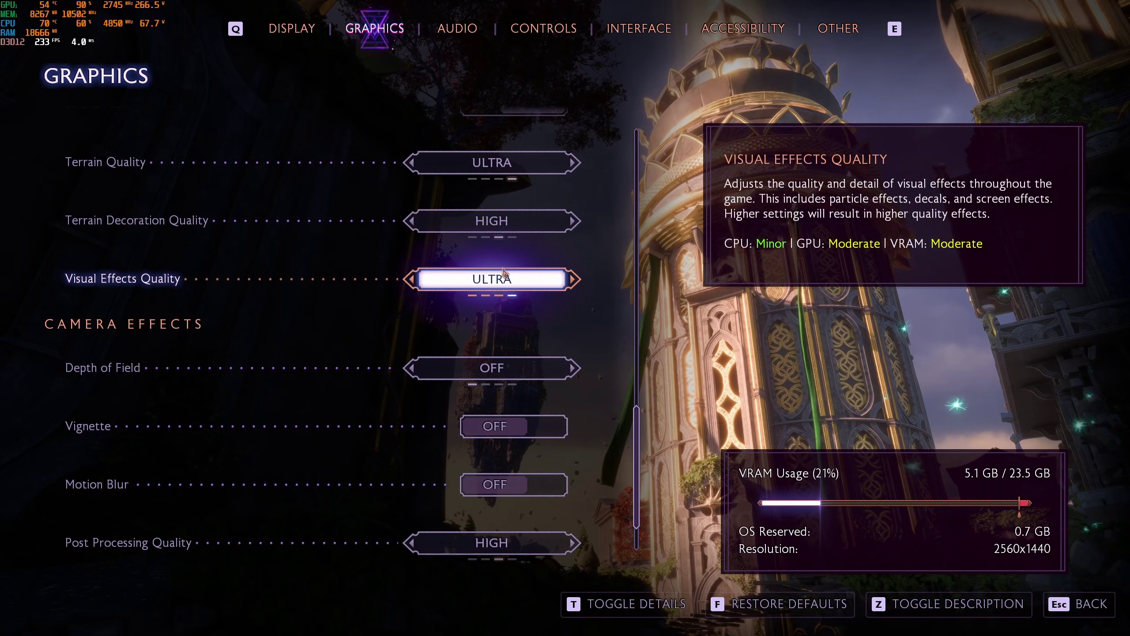
Step: Review the camera effects, test the Vignette toggle and try another Post Processing Quality level before restoring High
{"action": "scroll", "coordinate": [100, 304], "scroll_direction": "down", "scroll_amount": 1}
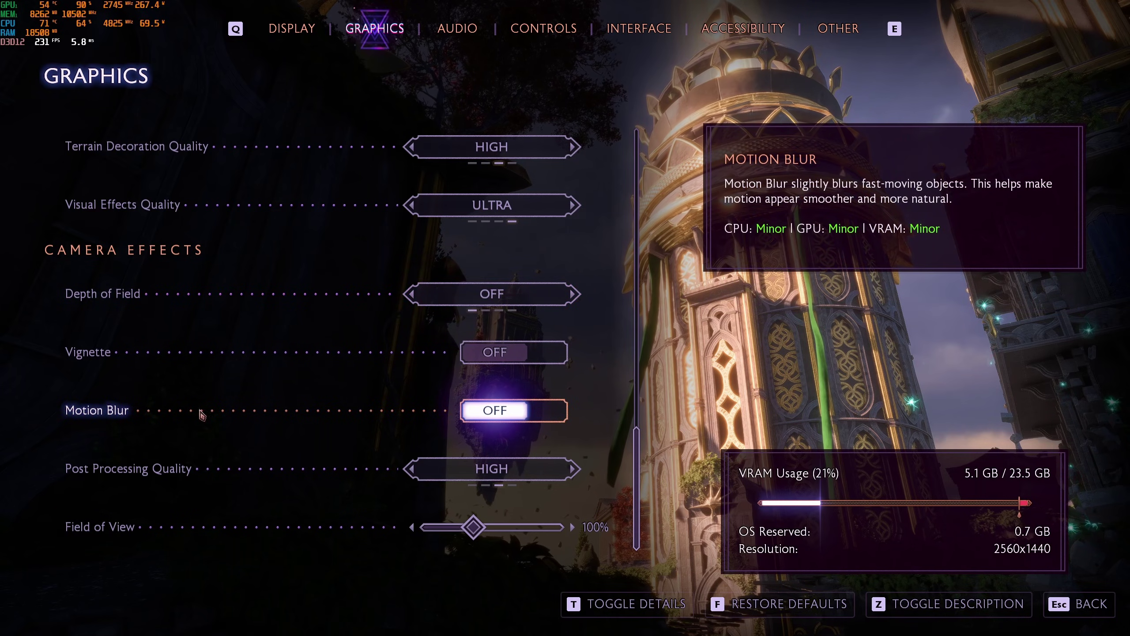
{"action": "left_click", "coordinate": [82, 356]}
{"action": "left_click", "coordinate": [82, 356]}
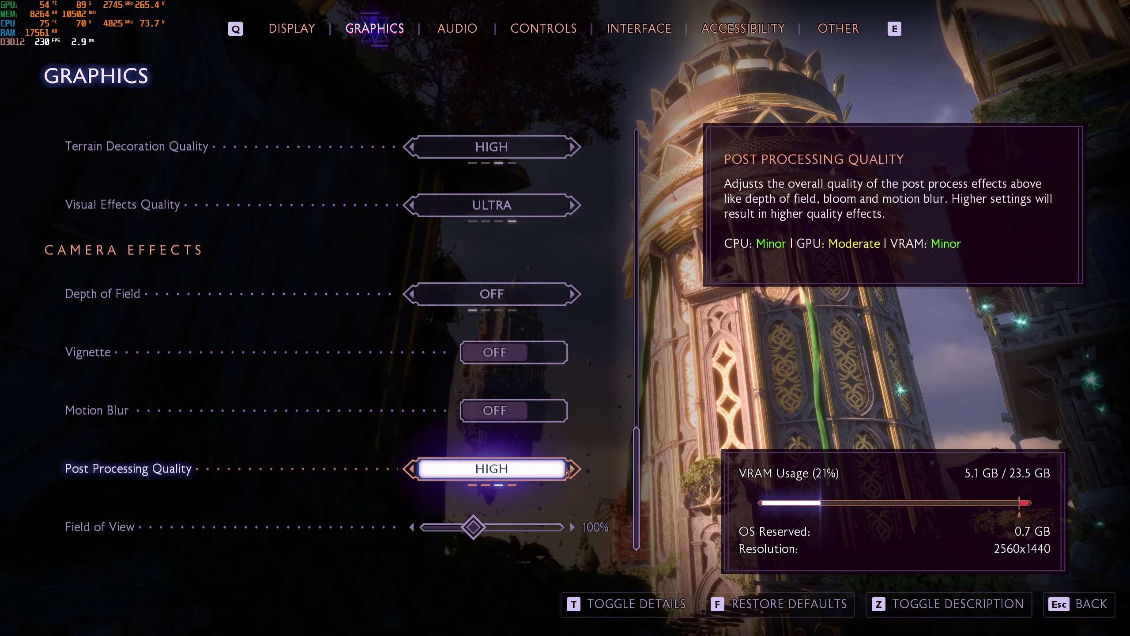
{"action": "left_click", "coordinate": [490, 473]}
{"action": "right_click", "coordinate": [516, 474]}
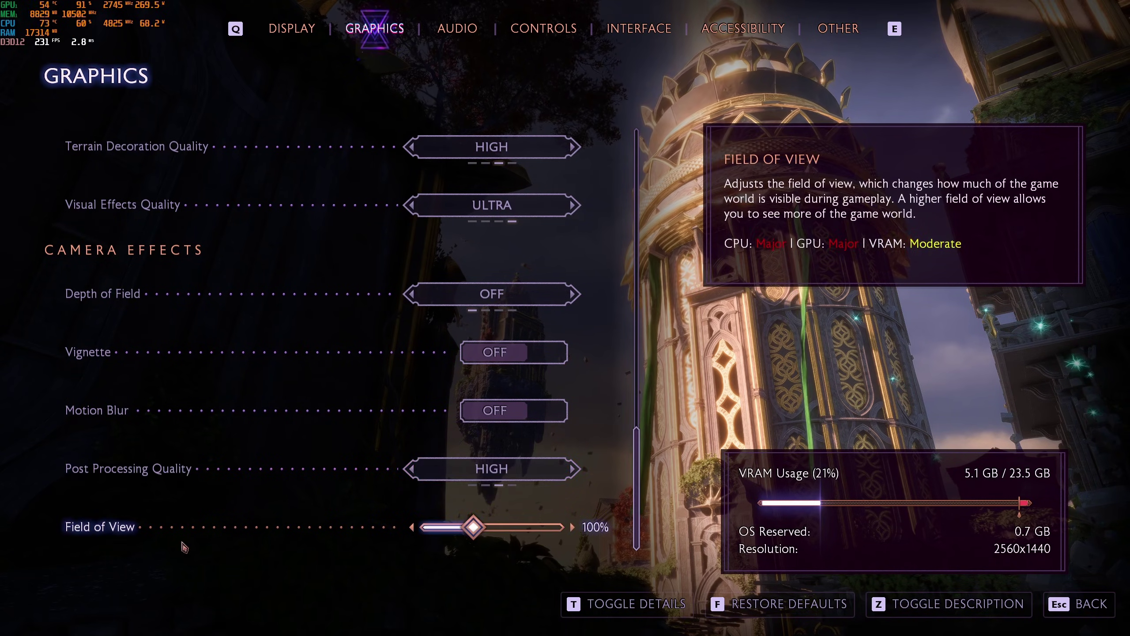